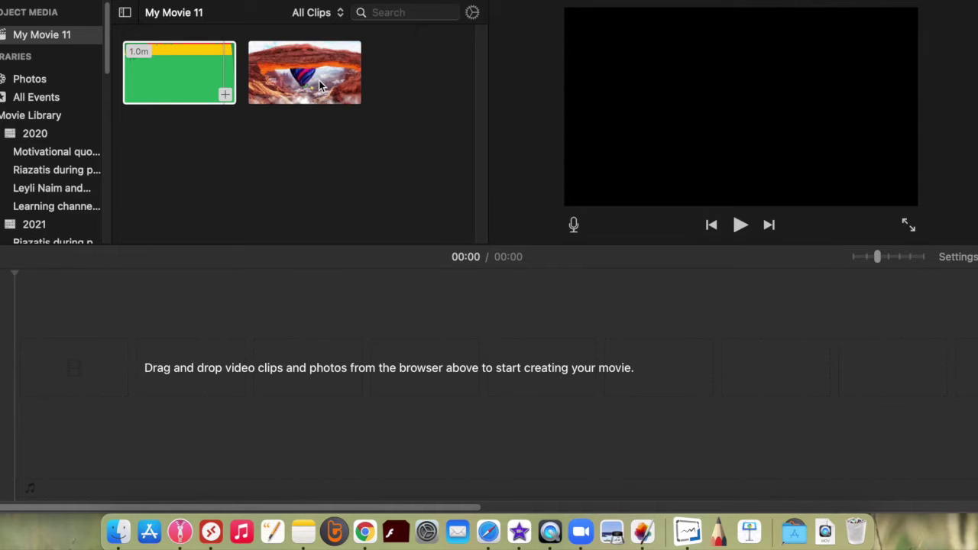
Step: Drag the balloon clip from the browser into the movie timeline
drag(318, 81, 204, 348)
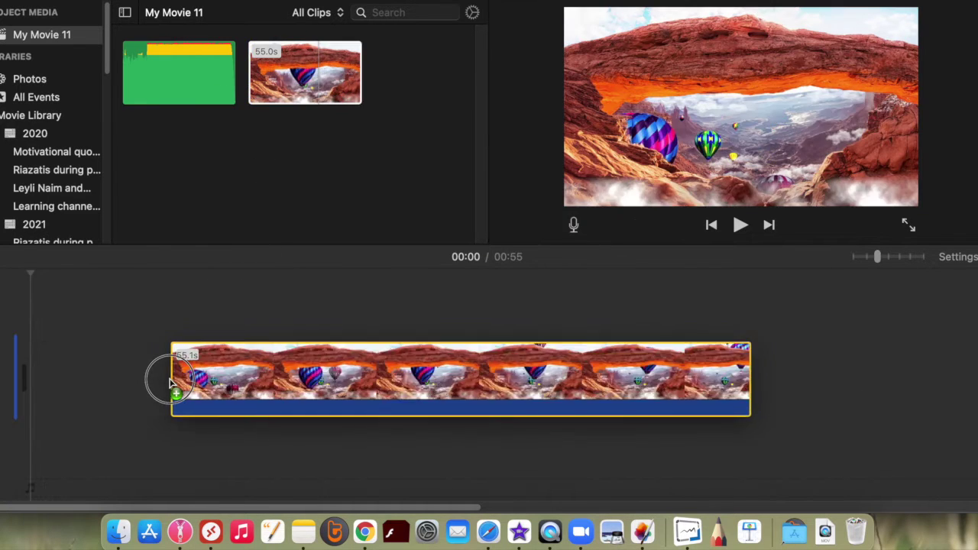
drag(204, 348, 40, 385)
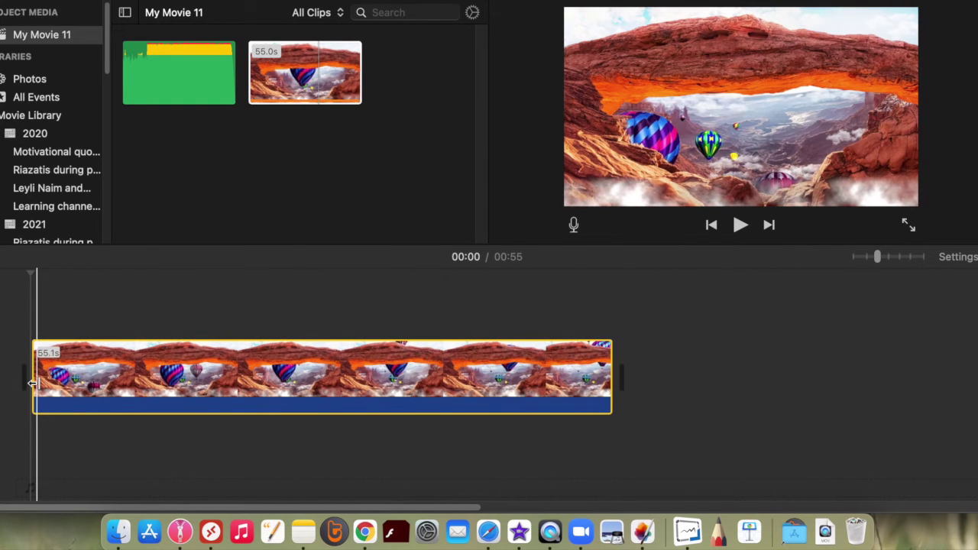
click(34, 313)
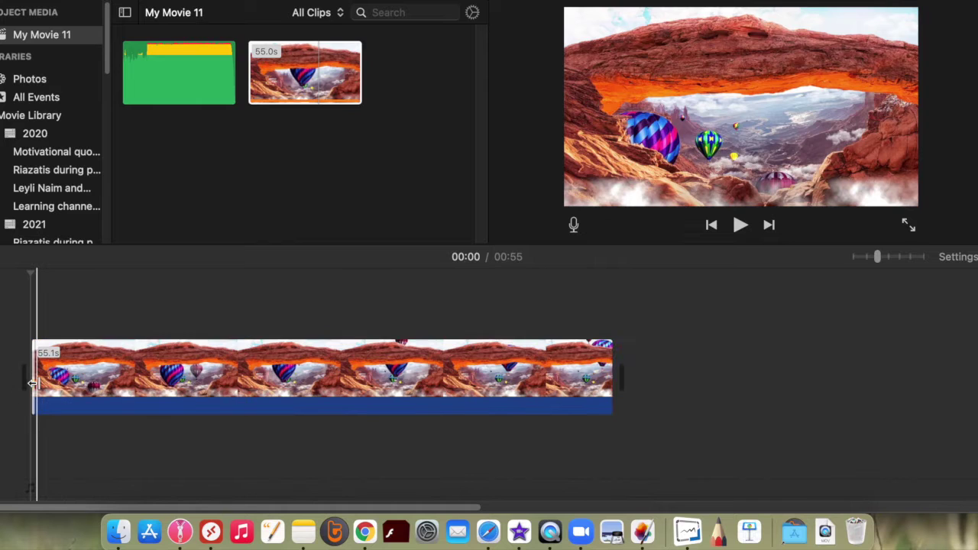
Step: Preview the movie, then select the balloon clip and show its speed settings
click(742, 230)
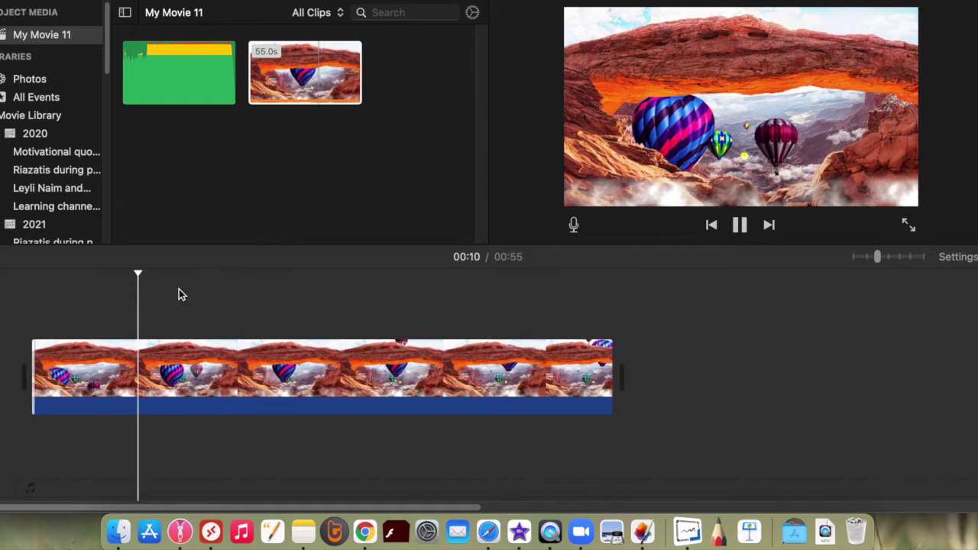
click(252, 392)
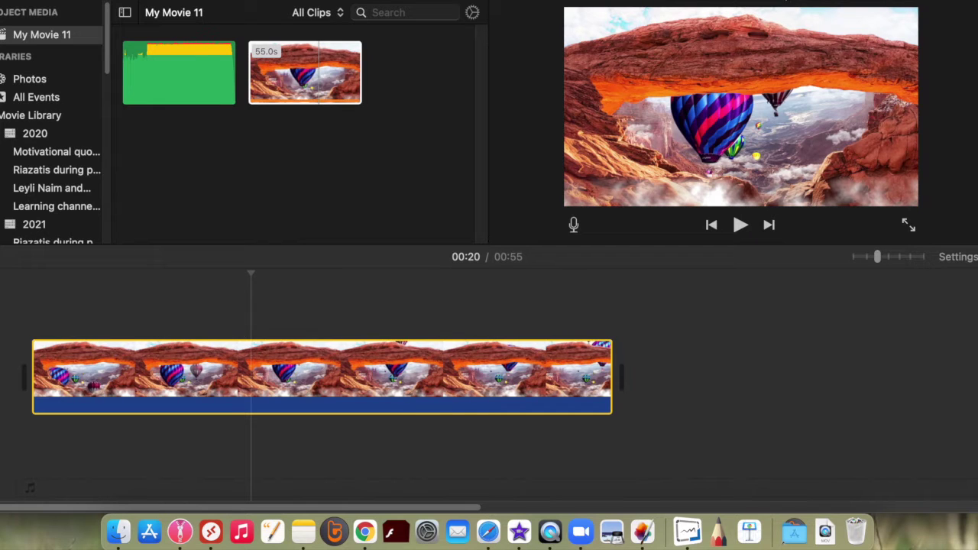
click(799, 12)
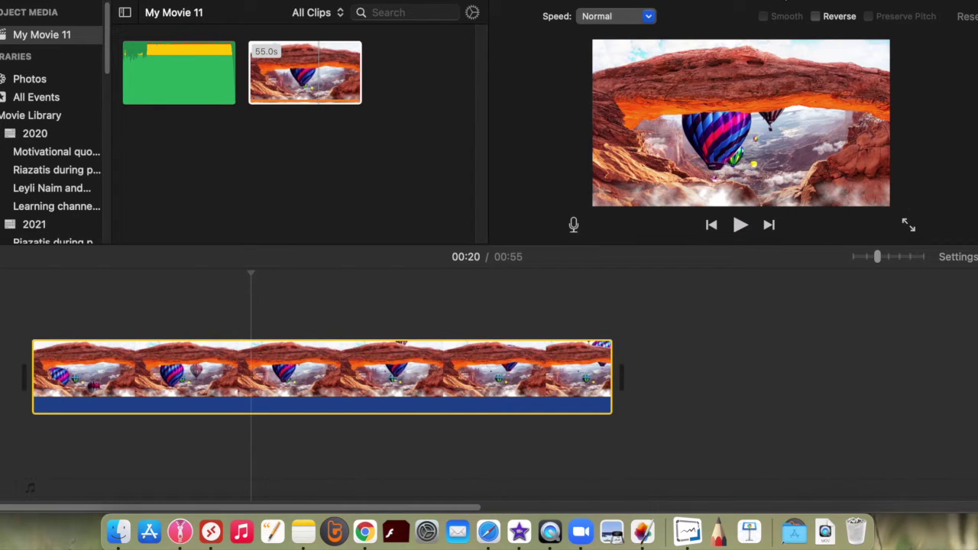
Step: Try Fast speeds 2x, 4x and 8x, then settle on a custom 802% clip speed
click(649, 16)
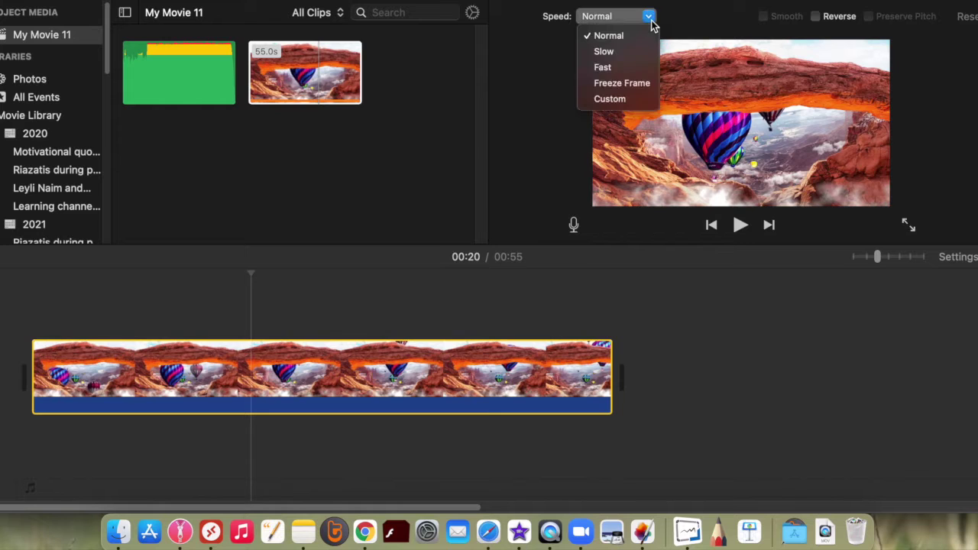
click(623, 68)
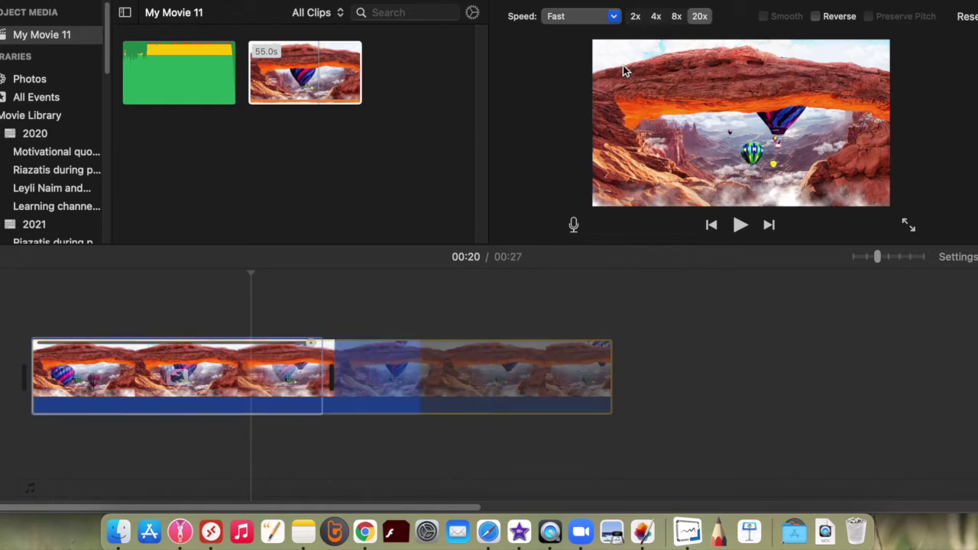
click(636, 16)
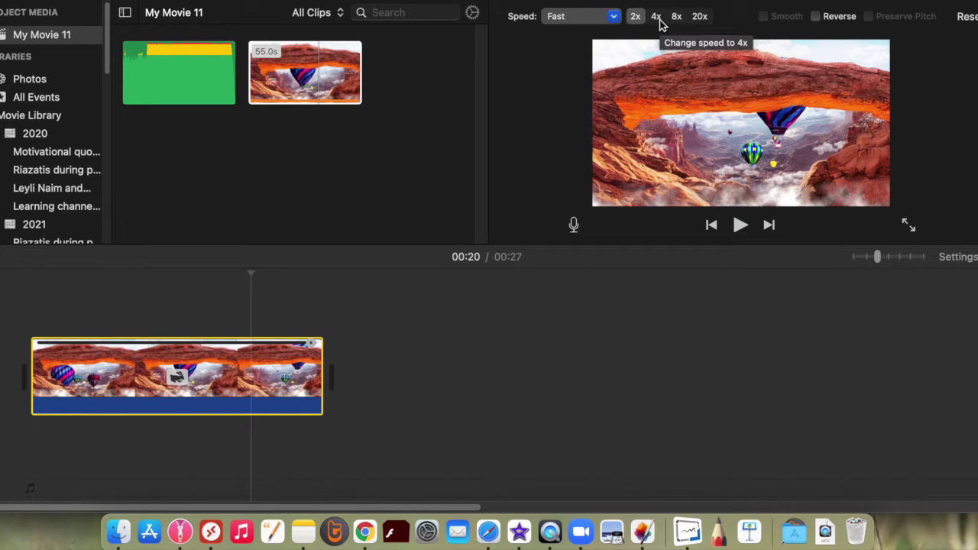
click(655, 17)
click(678, 18)
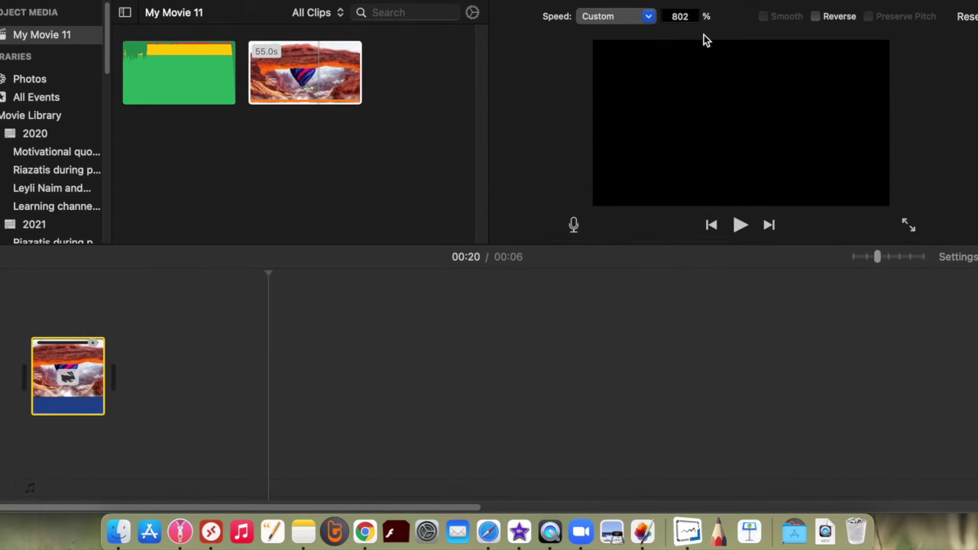
click(649, 17)
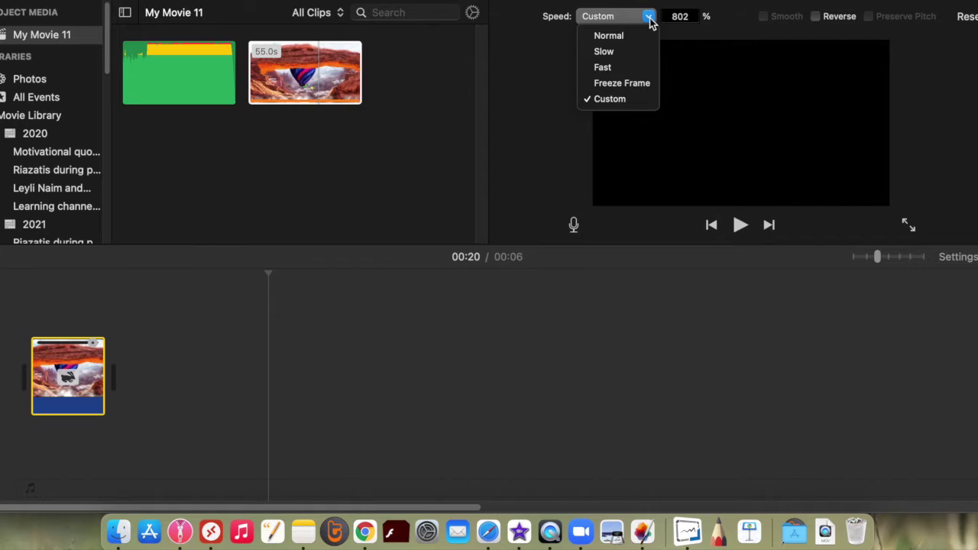
click(625, 68)
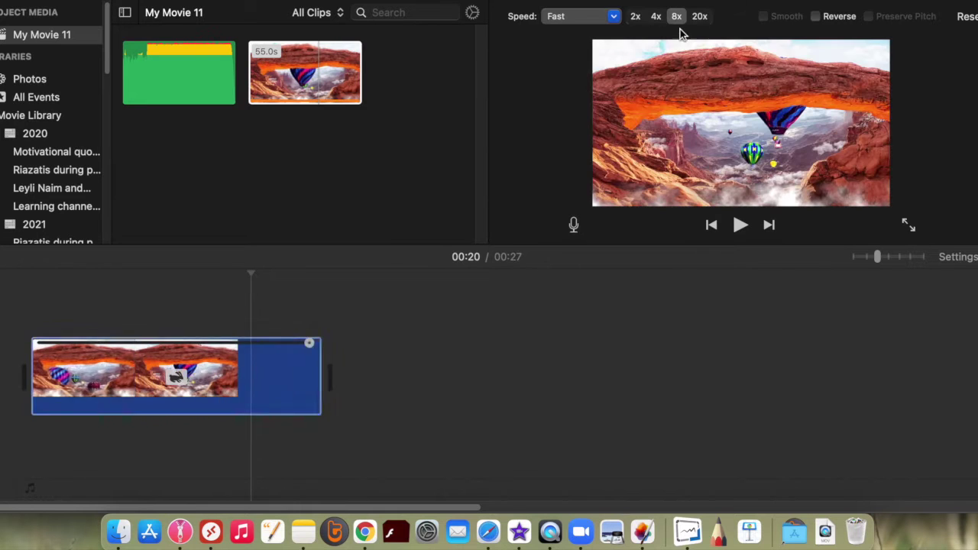
click(677, 17)
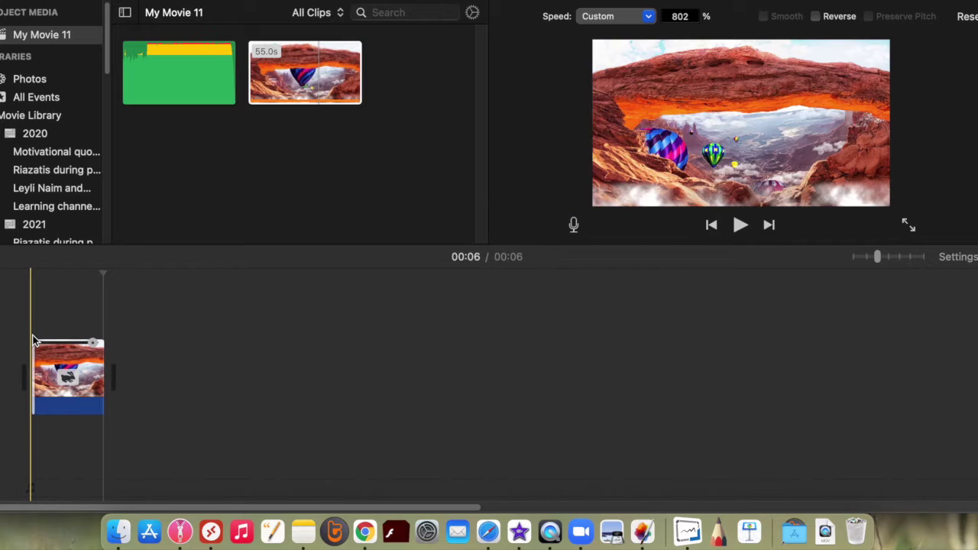
click(33, 341)
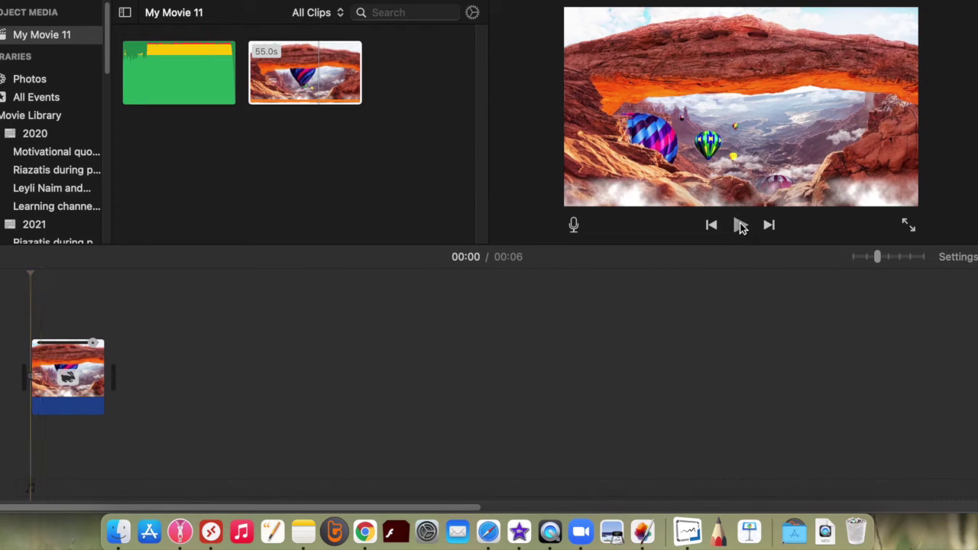
Step: Play the sped-up clip, undo speed changes back to the 27-second version, and select it
click(740, 225)
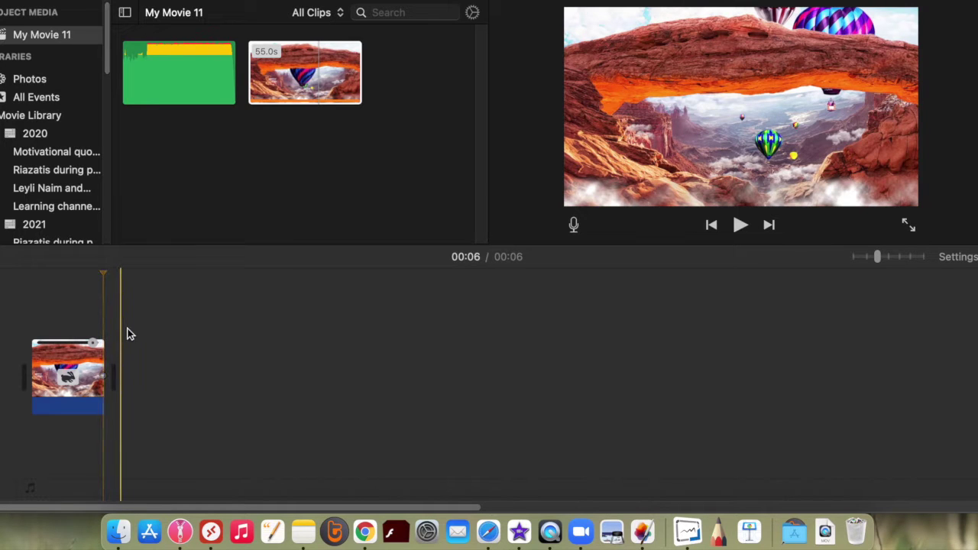
key(super+z)
key(super+shift+z)
key(super+z)
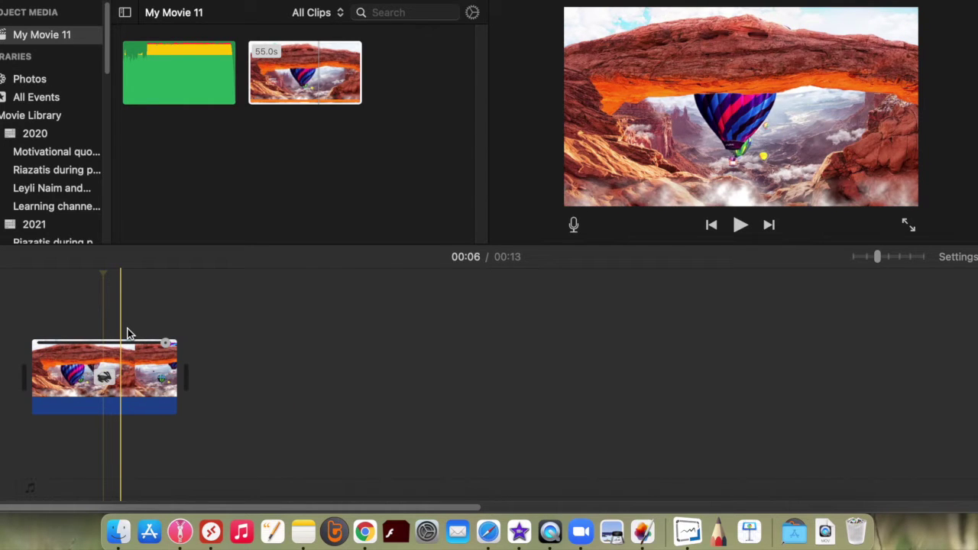
key(super+z)
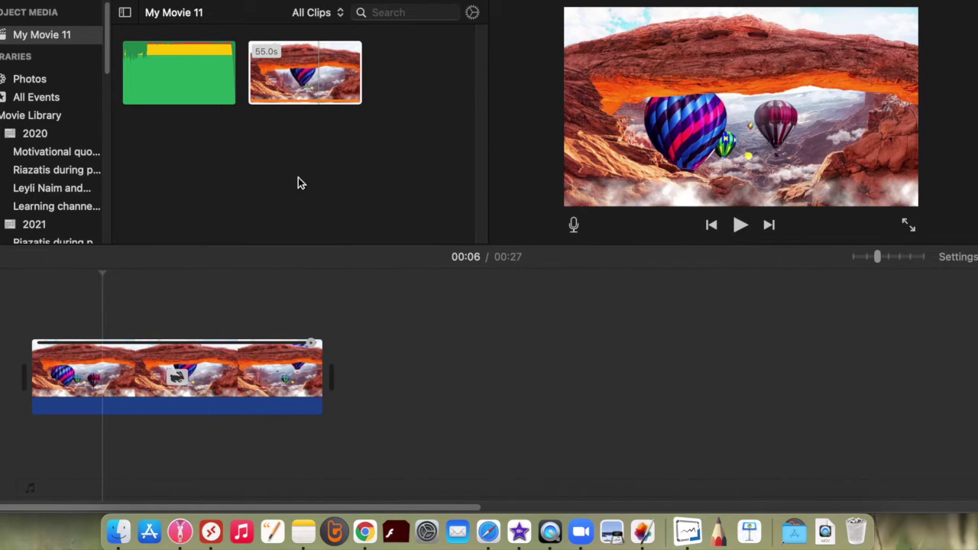
click(297, 372)
Step: Replace it with a fresh full balloon clip and mark a middle range, leaving short ends
key(Delete)
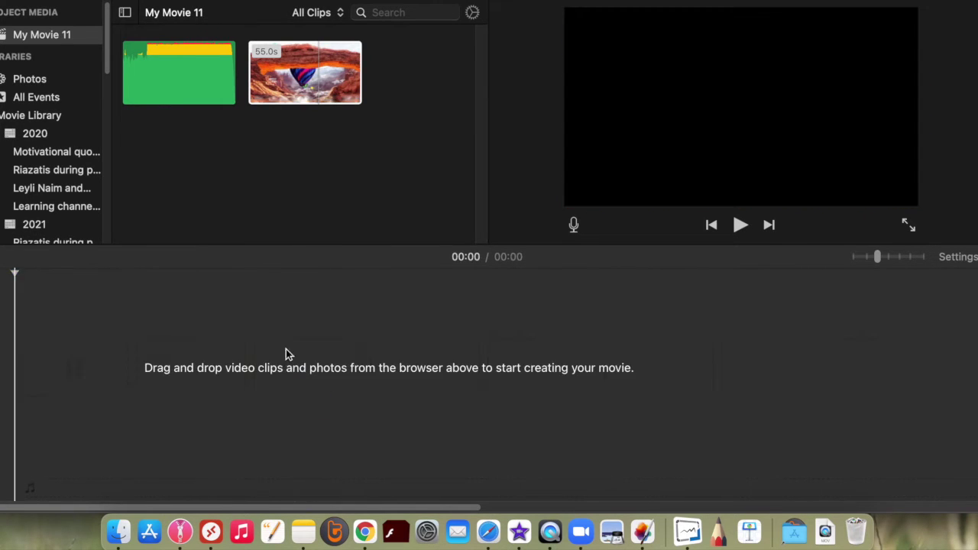
mouse_move(306, 73)
mouse_down()
mouse_move(98, 443)
mouse_move(48, 387)
mouse_up()
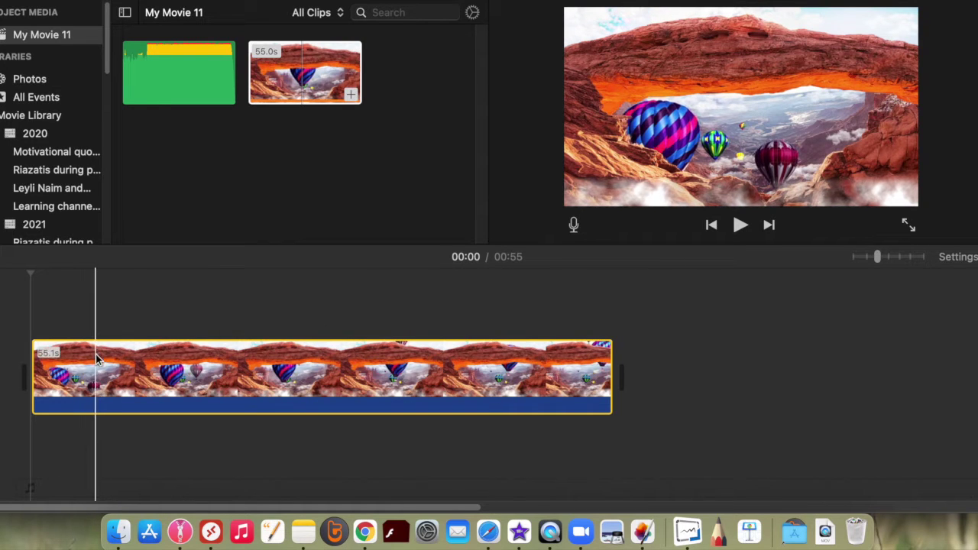
mouse_move(99, 363)
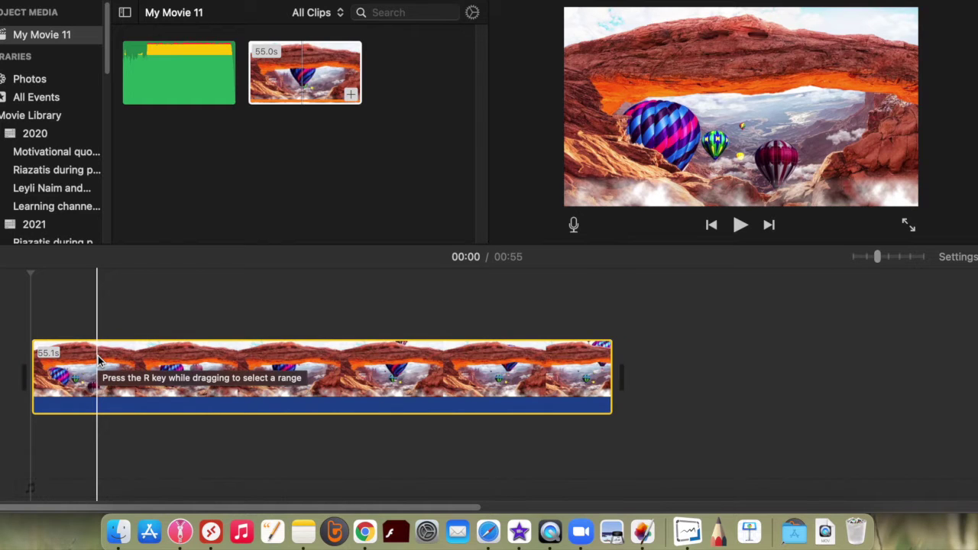
key(super+b)
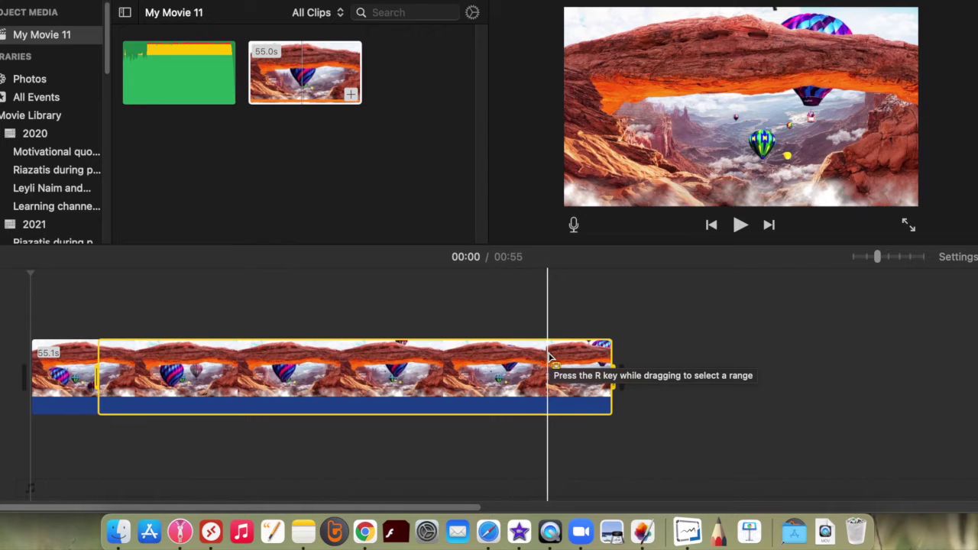
key(super+b)
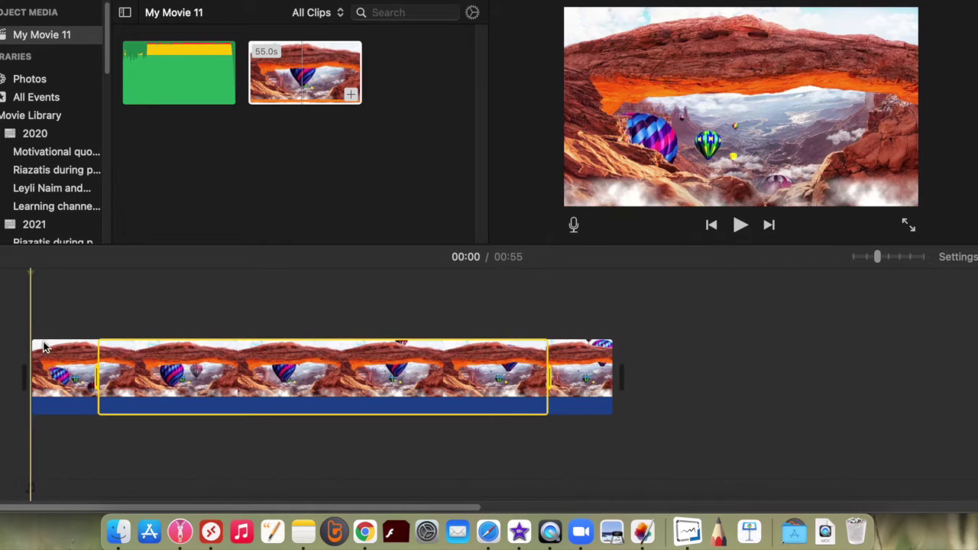
click(98, 367)
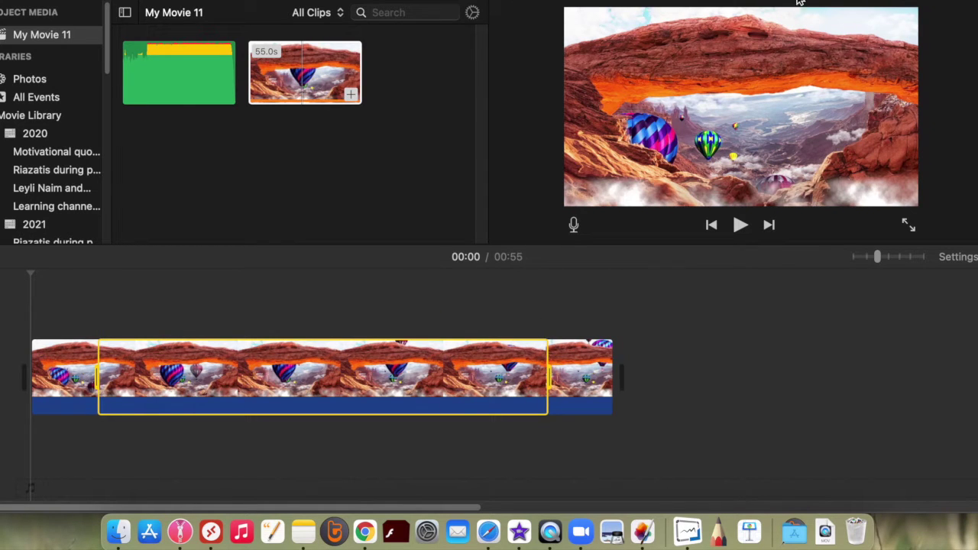
Step: Set the marked middle range to Fast 4x, cutting the movie to 23 seconds
click(783, 3)
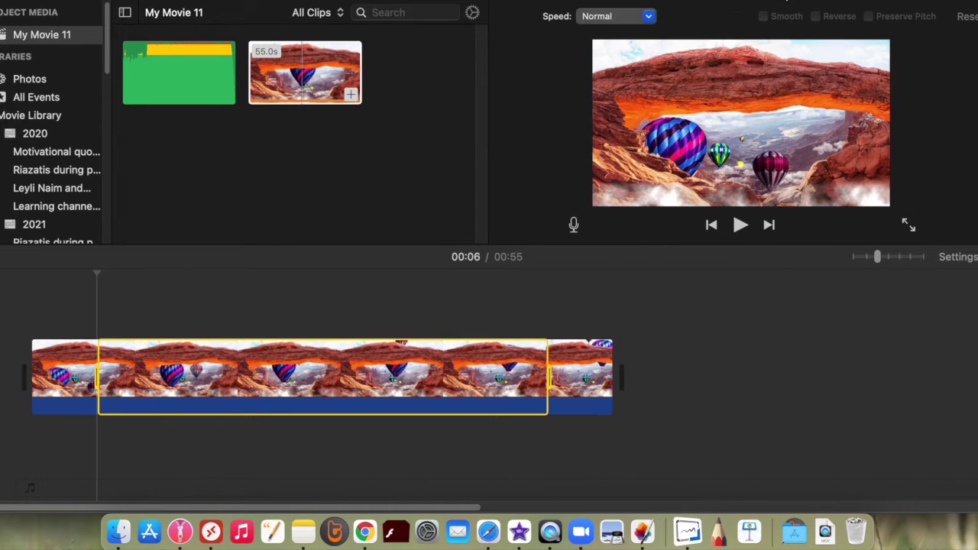
click(649, 16)
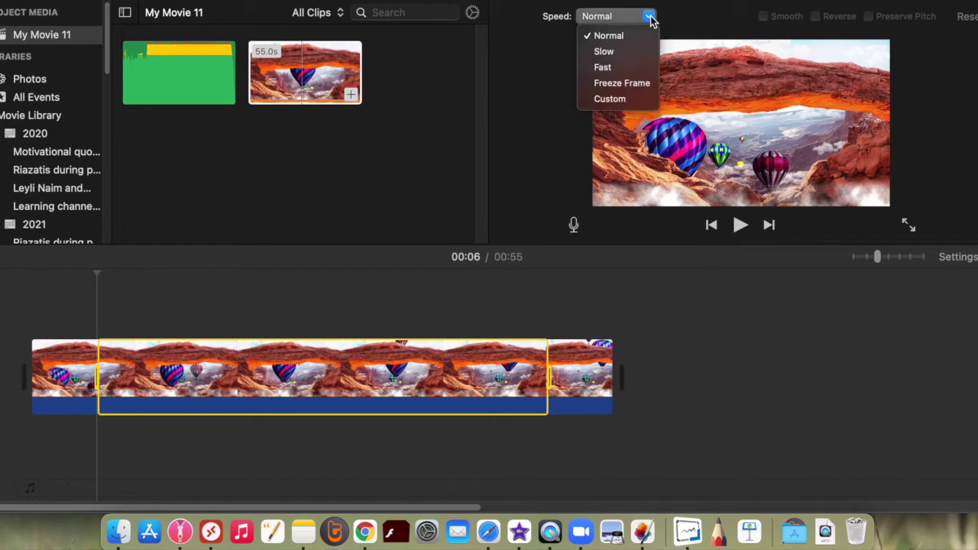
click(621, 67)
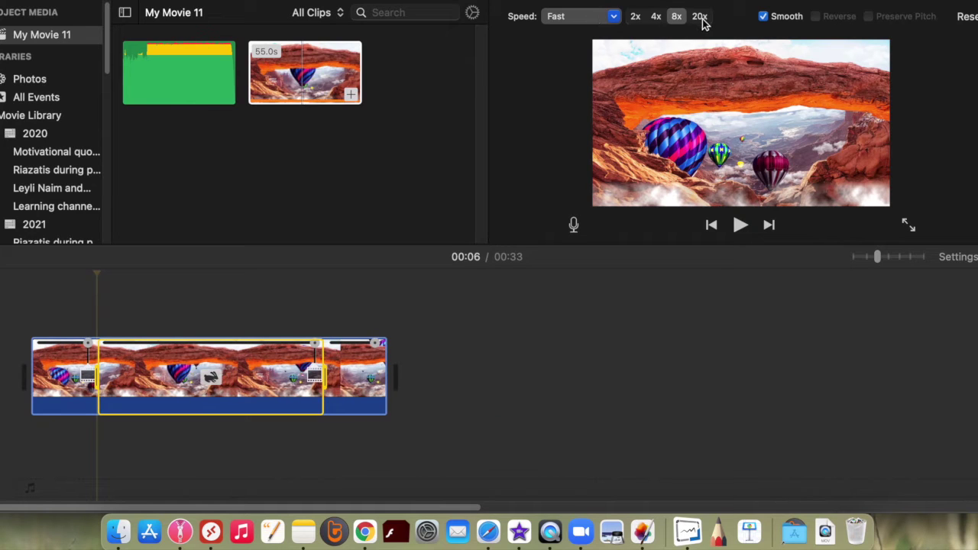
click(657, 17)
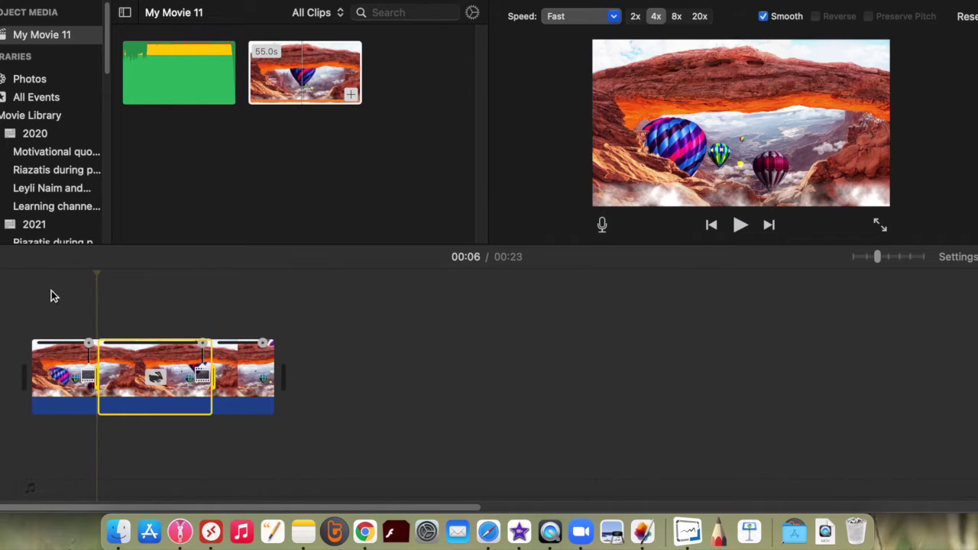
click(18, 349)
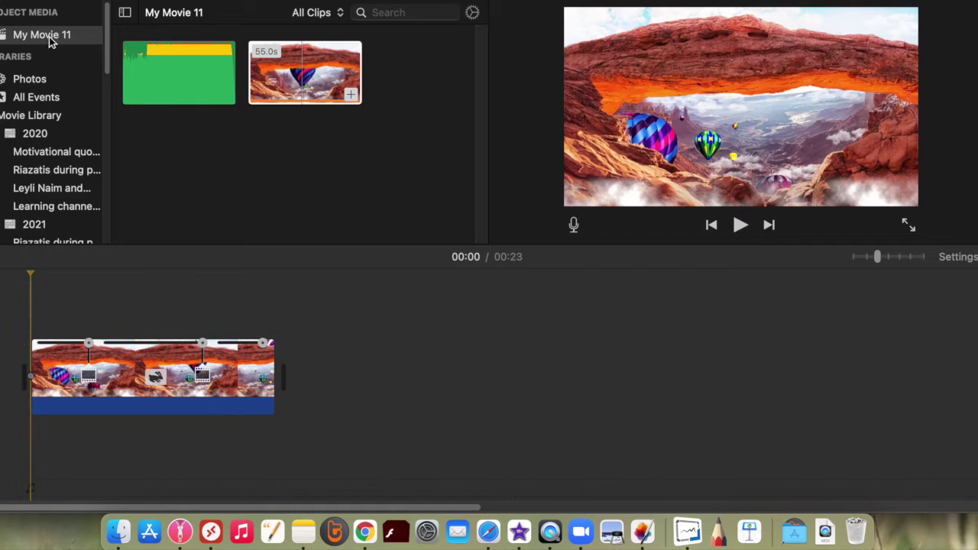
click(233, 0)
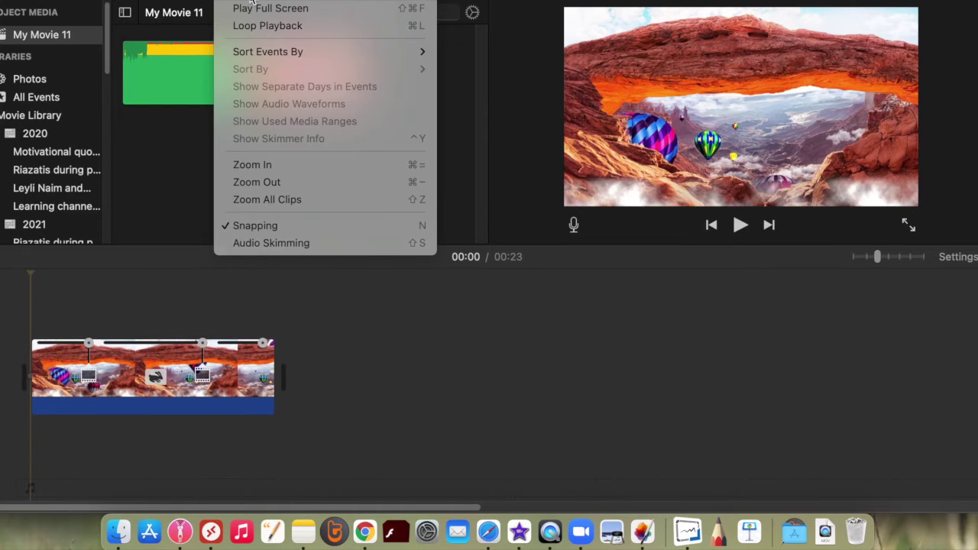
click(252, 3)
key(space)
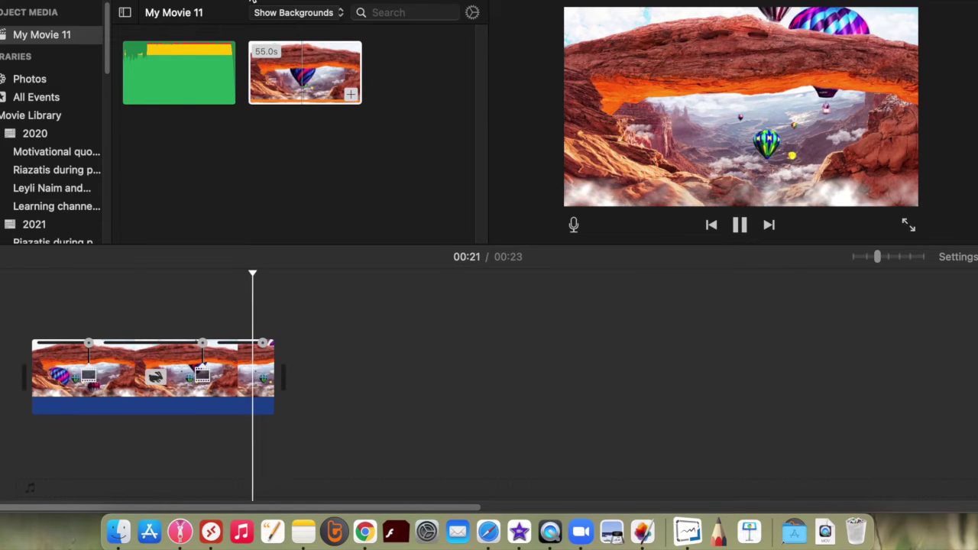
click(904, 258)
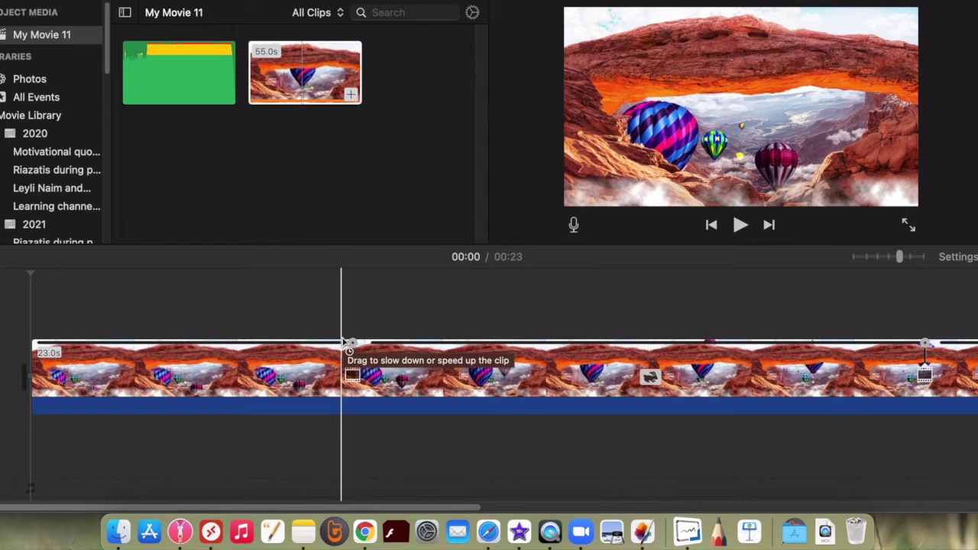
Step: Delete the sped-up clip and add a fresh normal-speed balloon clip to the timeline
click(344, 342)
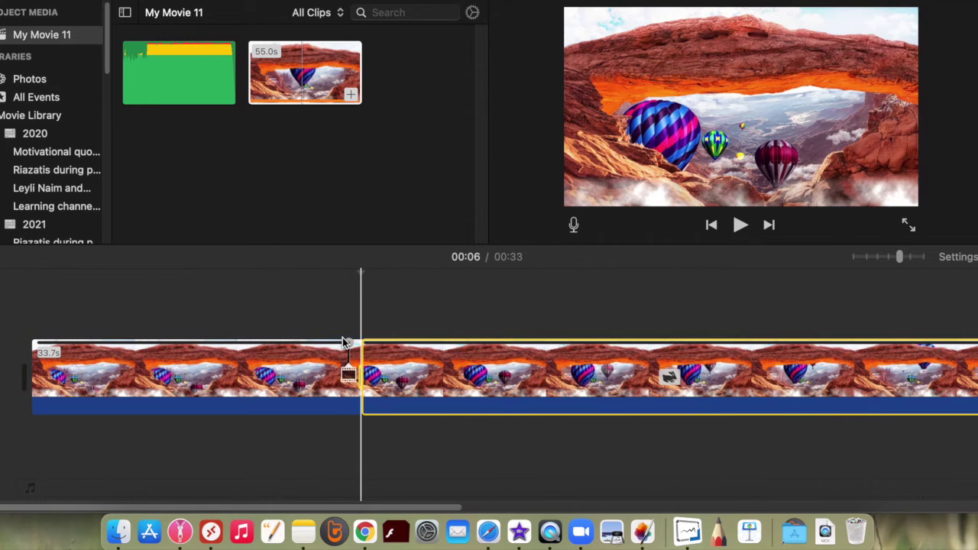
key(Delete)
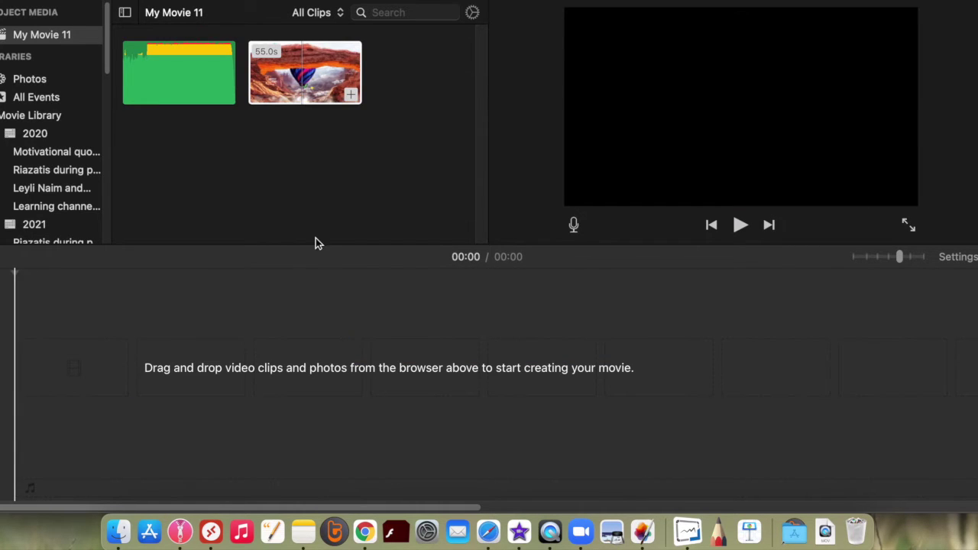
drag(306, 73, 138, 386)
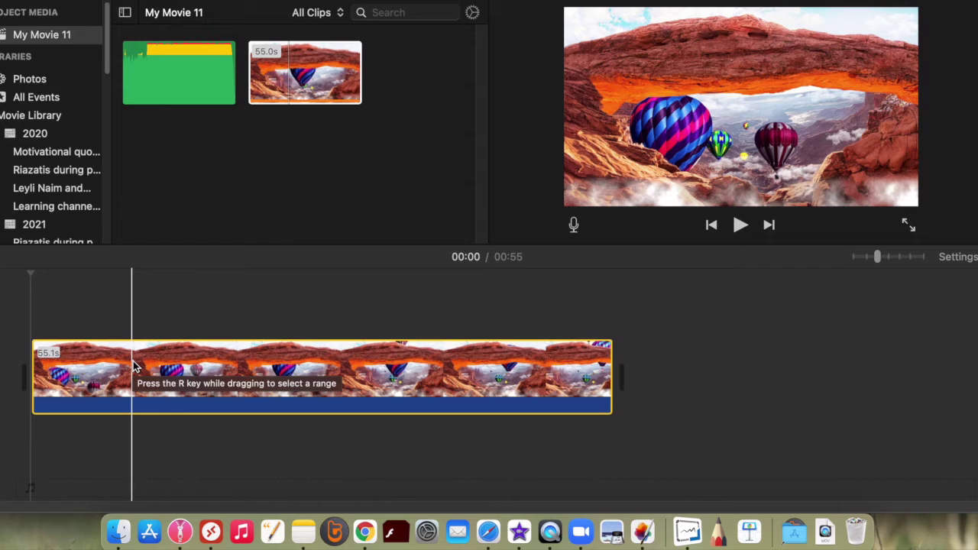
Step: Set the playhead near the clip start and mark a range to just before its end
drag(133, 367, 150, 368)
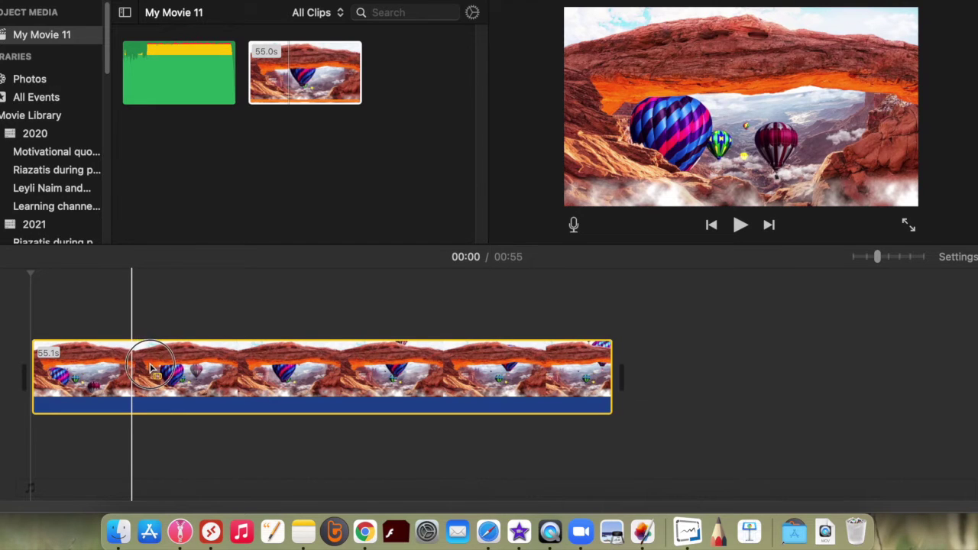
click(136, 370)
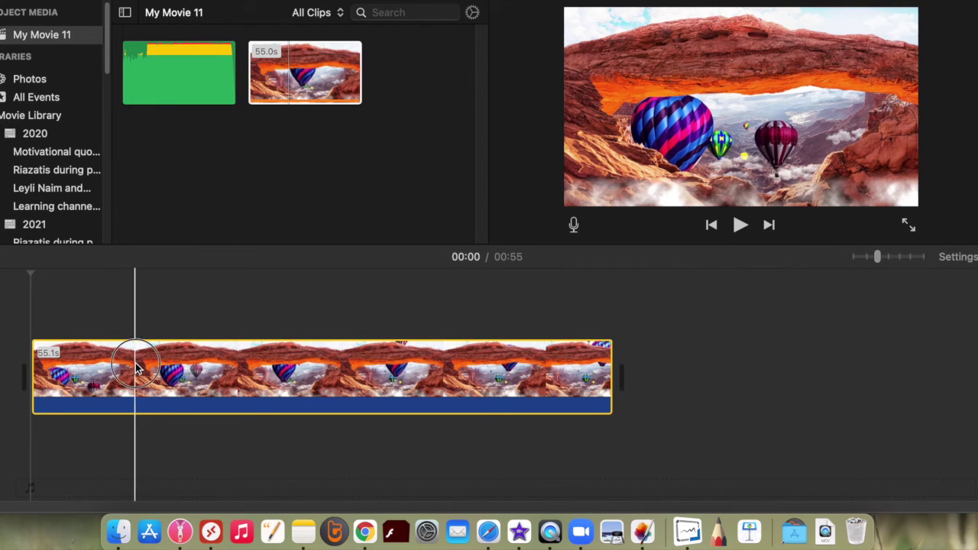
mouse_move(136, 370)
mouse_down()
mouse_move(127, 360)
mouse_move(142, 361)
mouse_move(145, 381)
mouse_up()
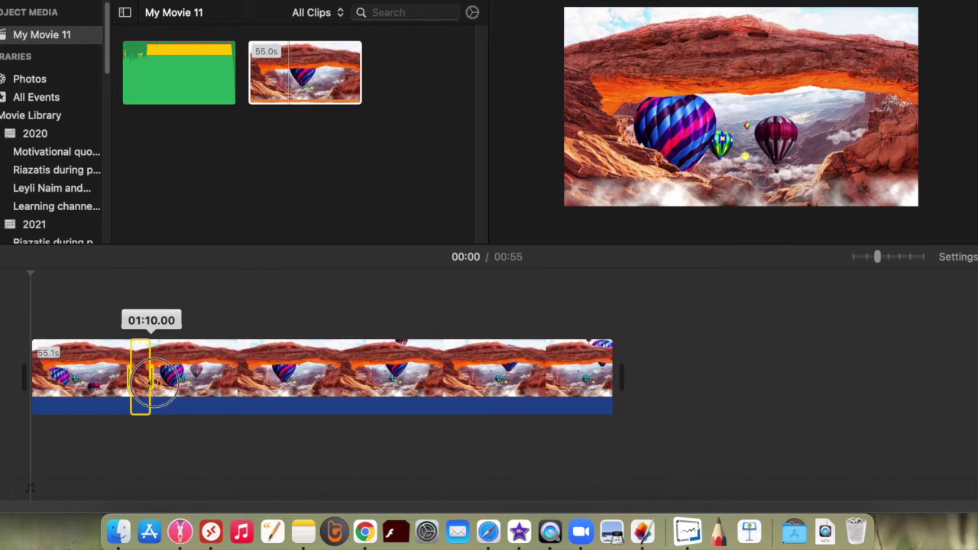
drag(145, 380, 366, 376)
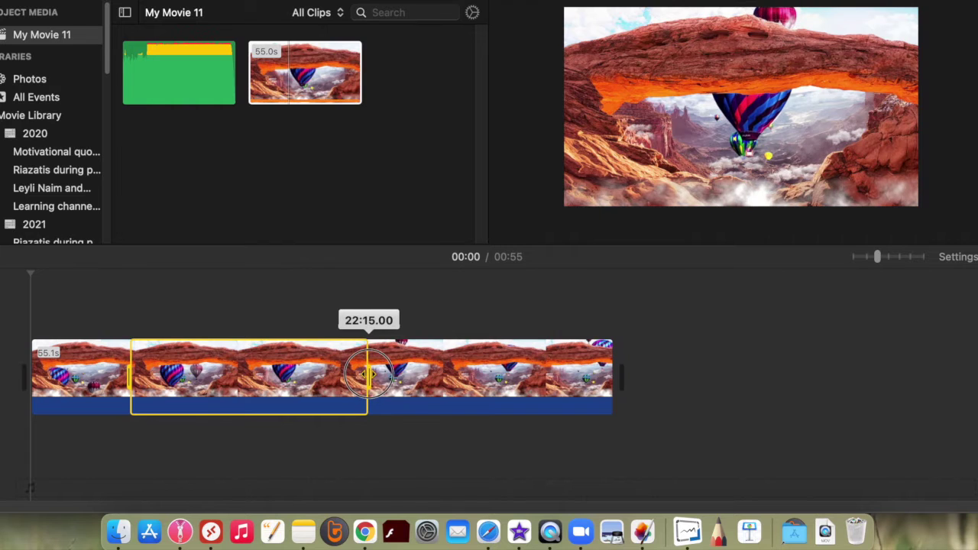
drag(368, 376, 543, 375)
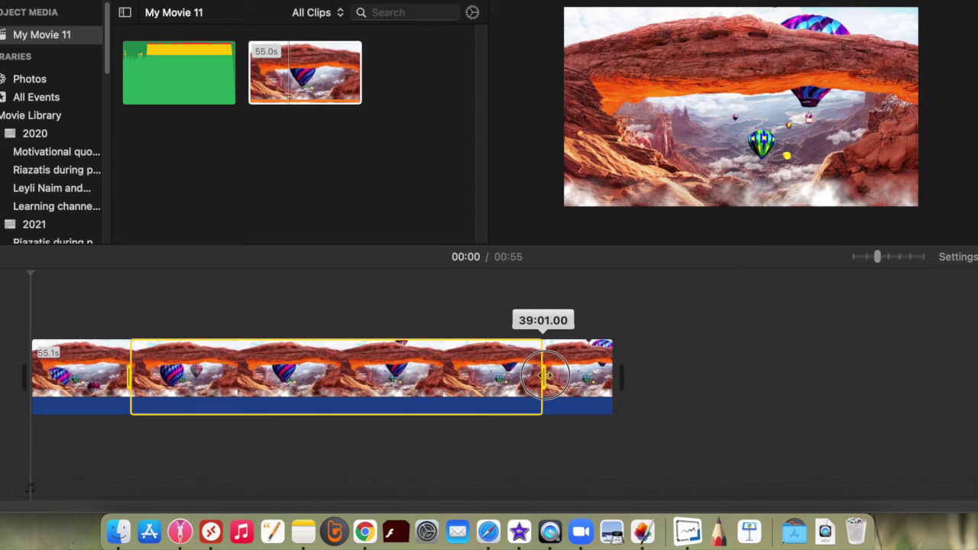
drag(546, 374, 547, 373)
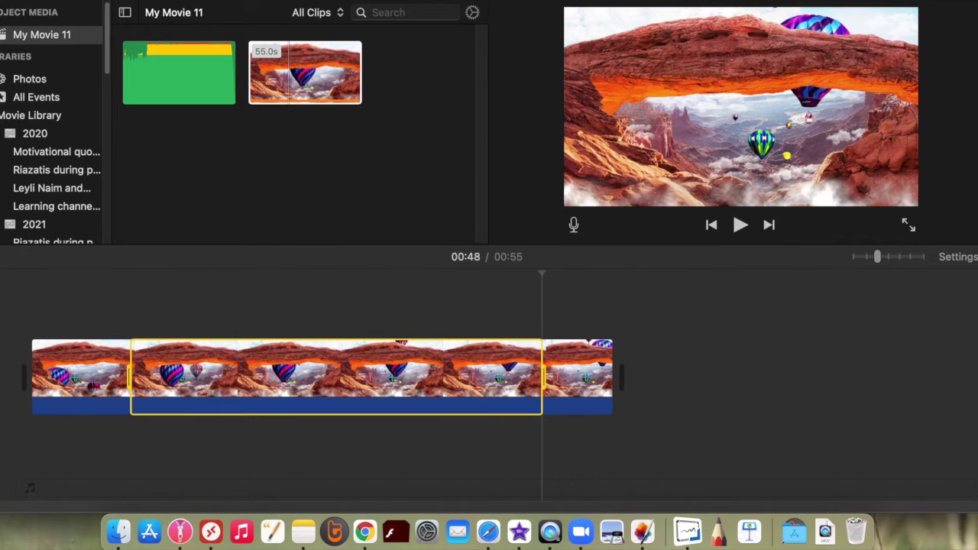
Step: Give the marked middle range a custom 600% speed, shortening the movie to 22 seconds
click(781, 2)
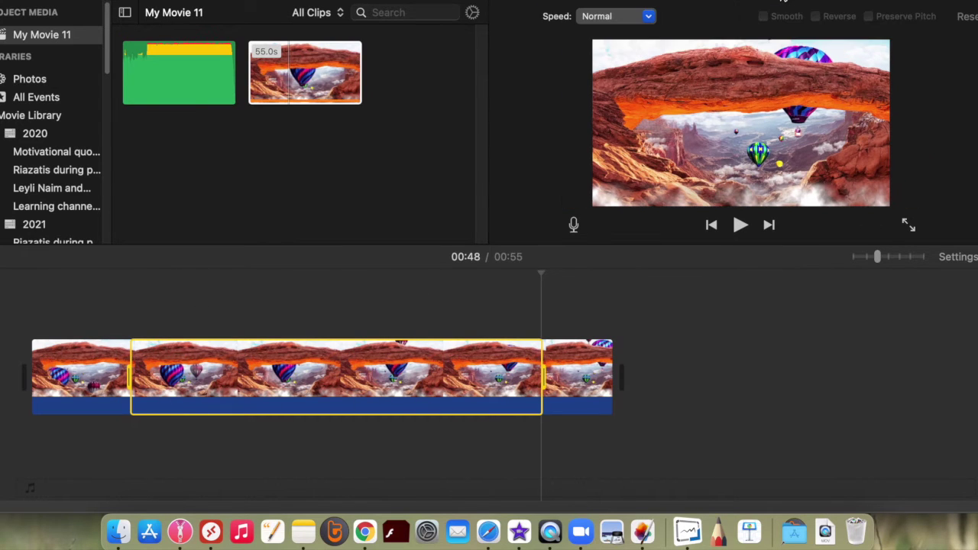
click(651, 18)
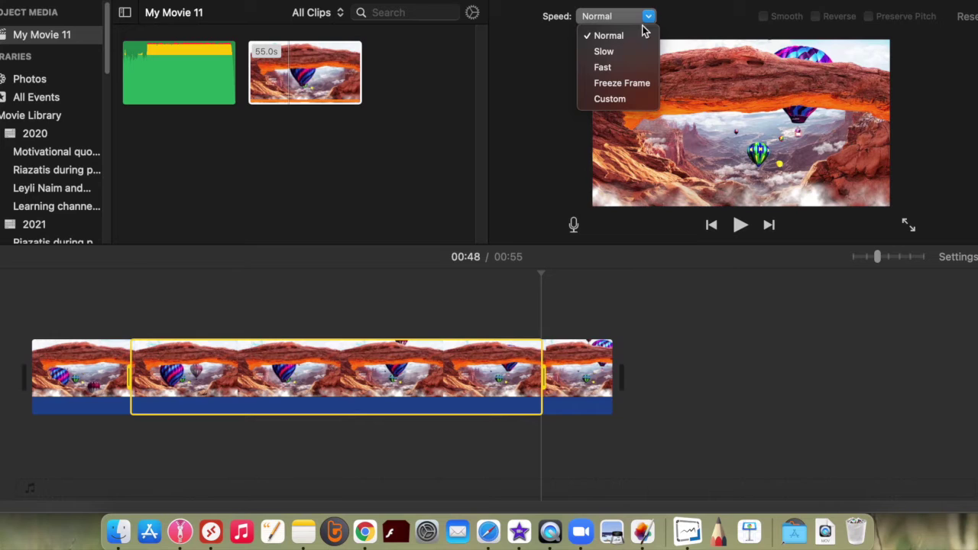
click(612, 68)
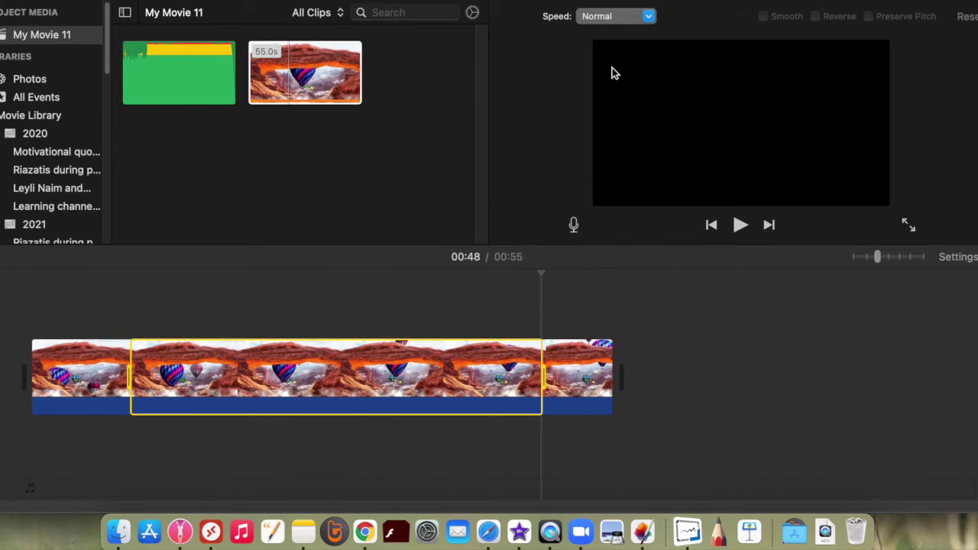
click(614, 19)
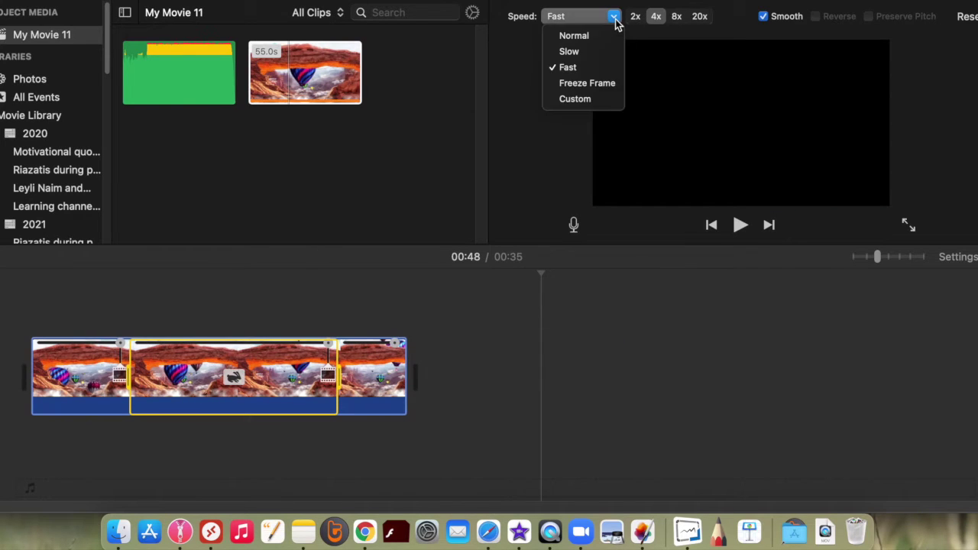
click(579, 99)
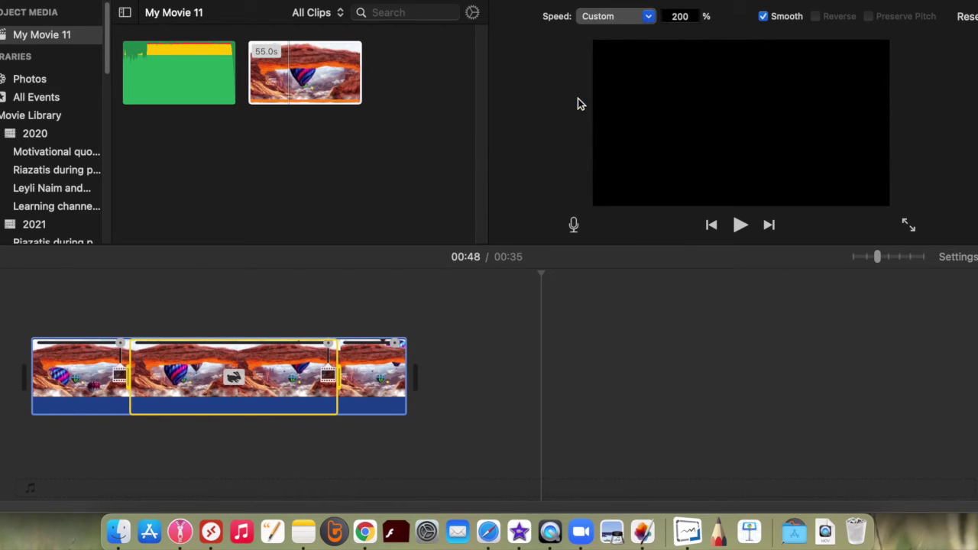
double_click(693, 16)
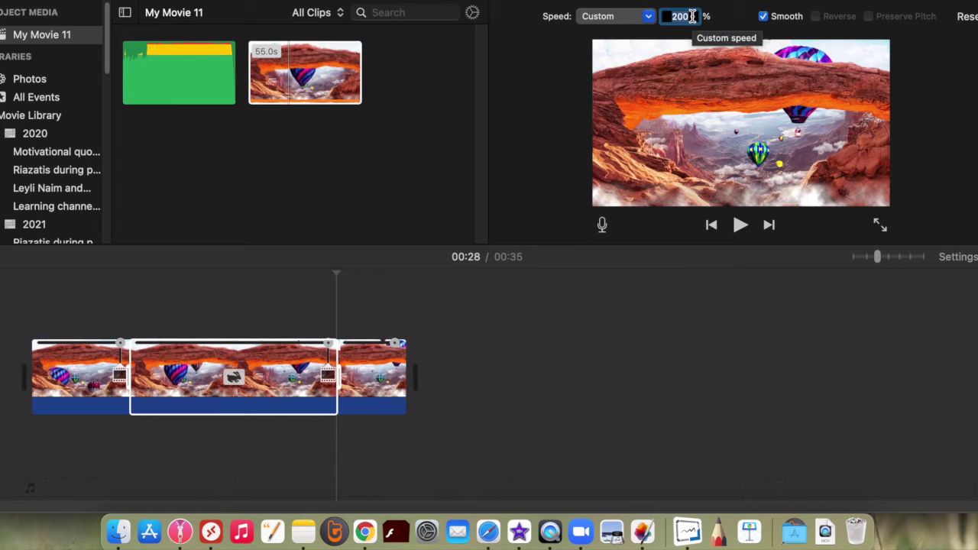
text(6)
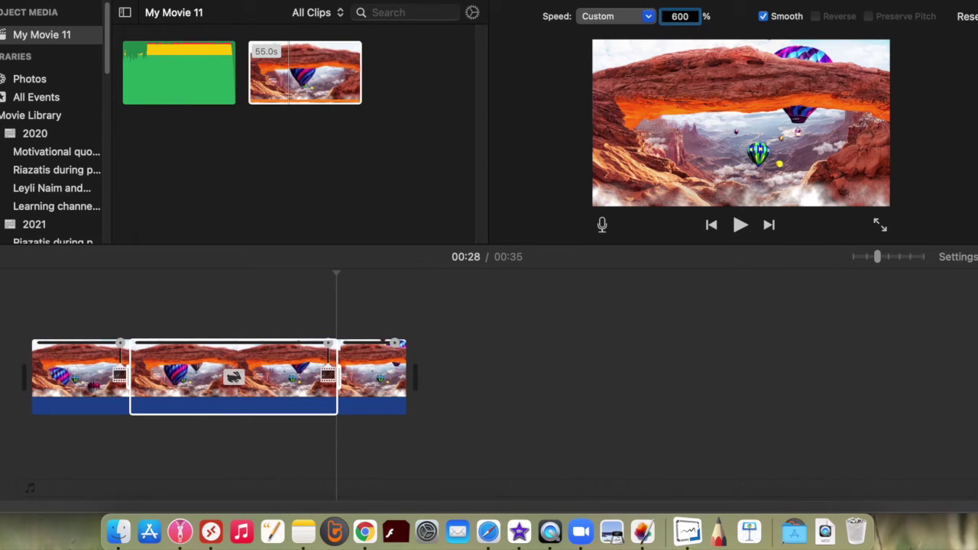
key(Return)
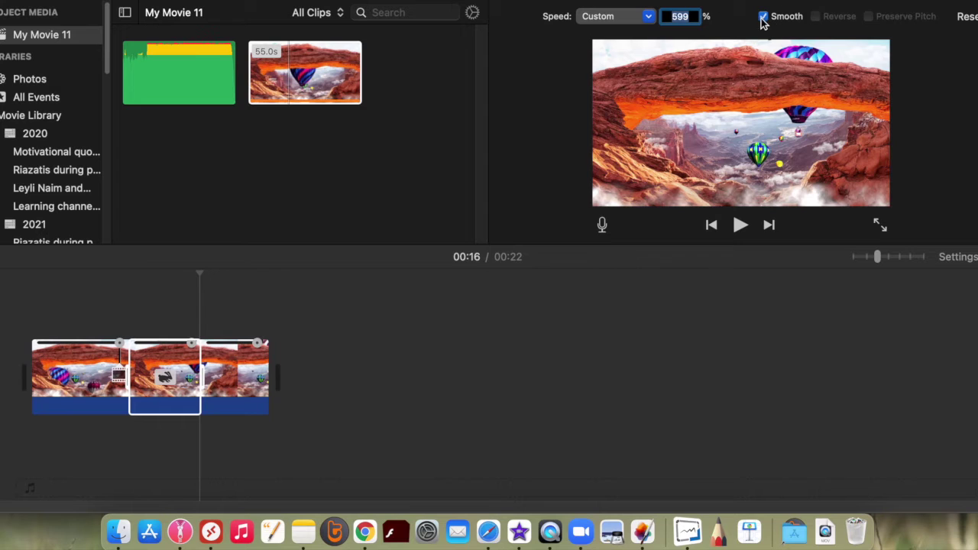
click(584, 304)
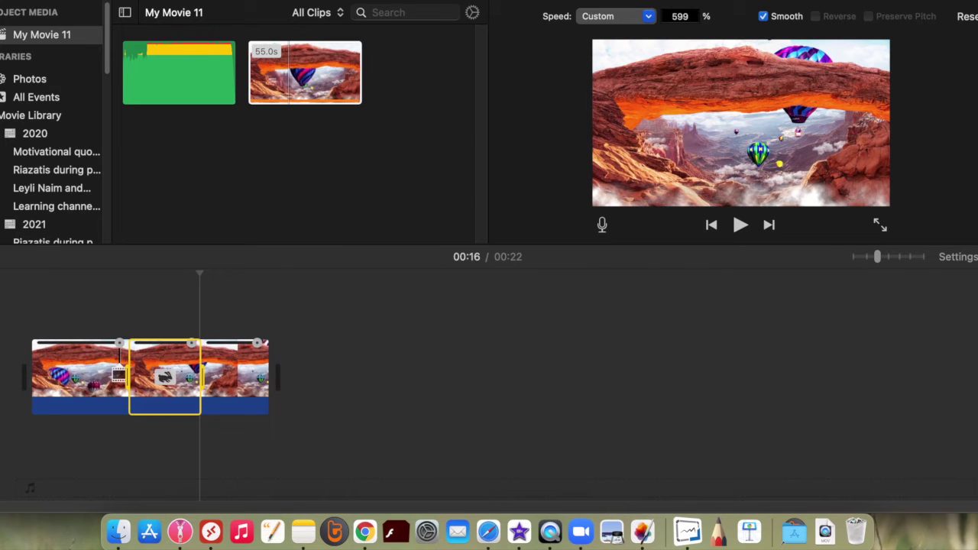
click(243, 2)
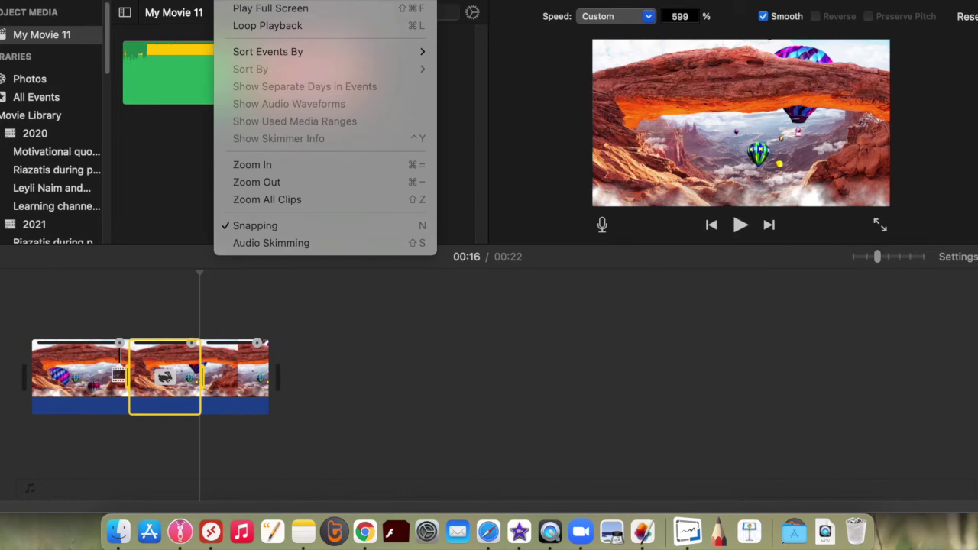
click(243, 2)
key(backslash)
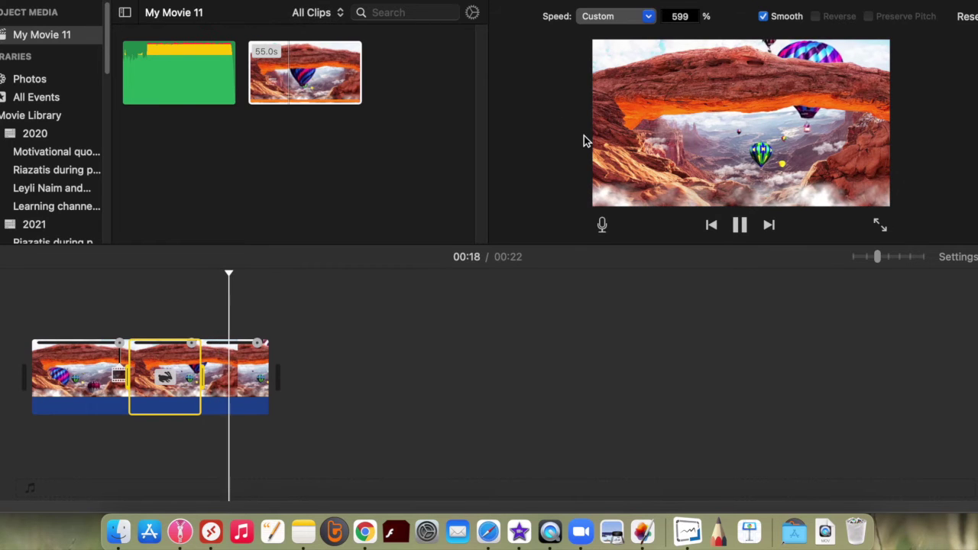
Step: Add the Modern music beneath the balloon clip, extending the movie to 1:01
click(163, 77)
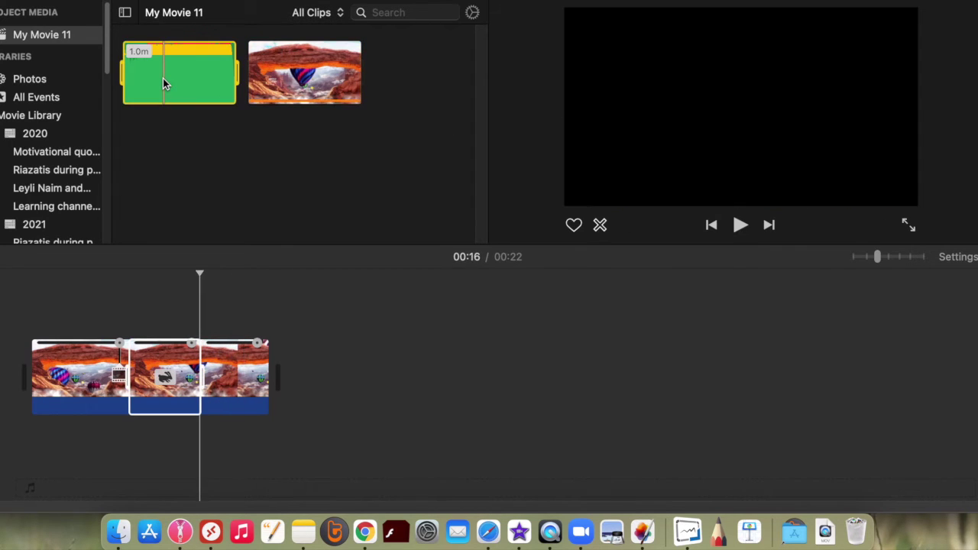
mouse_move(167, 81)
mouse_down()
mouse_move(40, 475)
mouse_move(34, 450)
mouse_up()
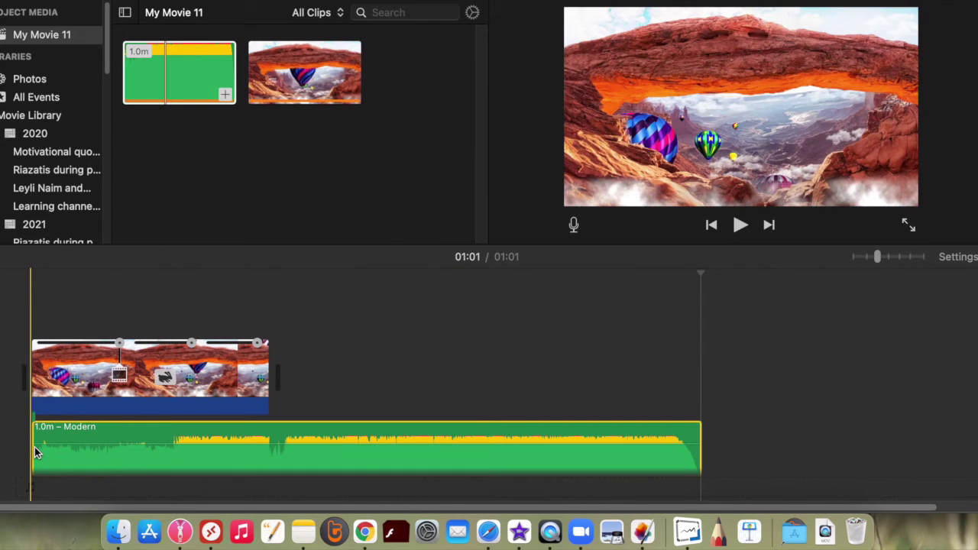
click(259, 377)
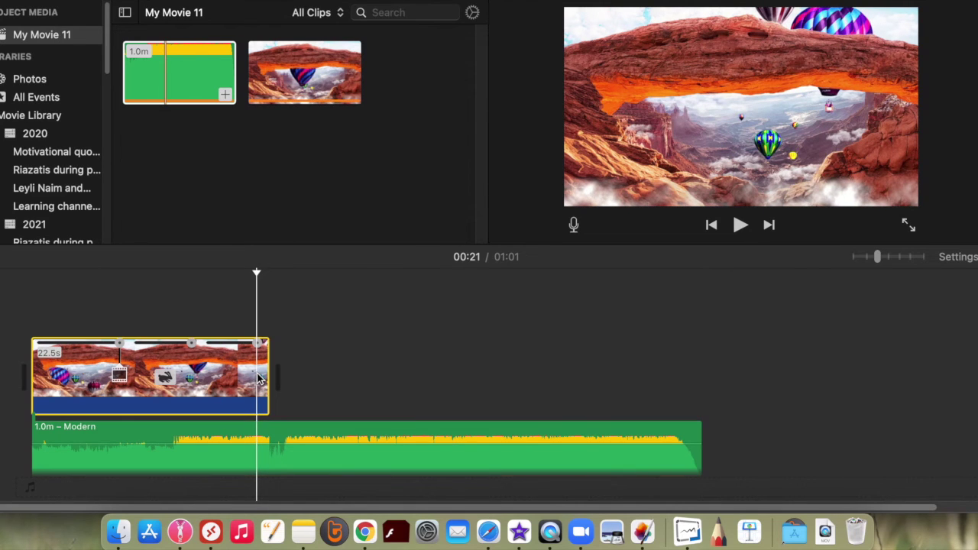
drag(894, 258, 902, 258)
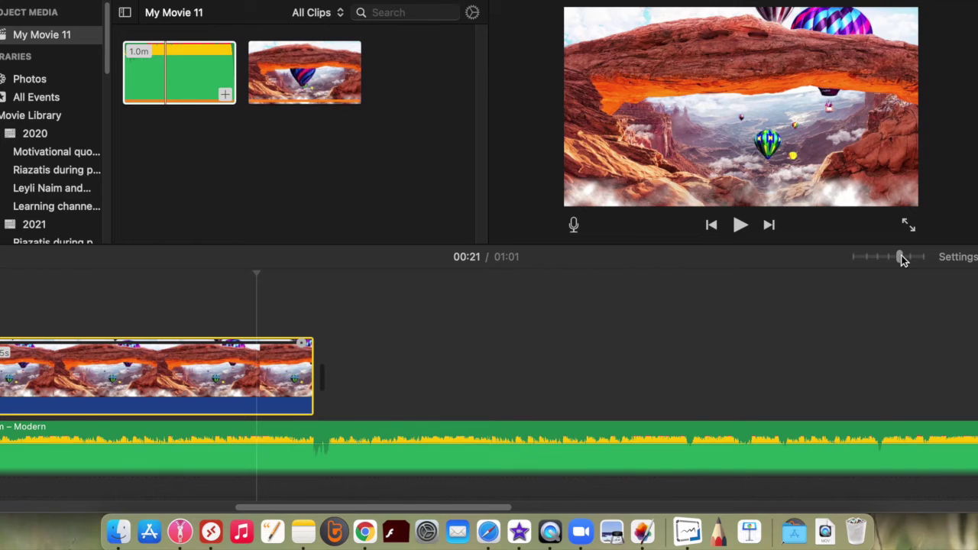
Step: Select the Modern music track and drag its volume line down toward 14%
drag(464, 506, 139, 501)
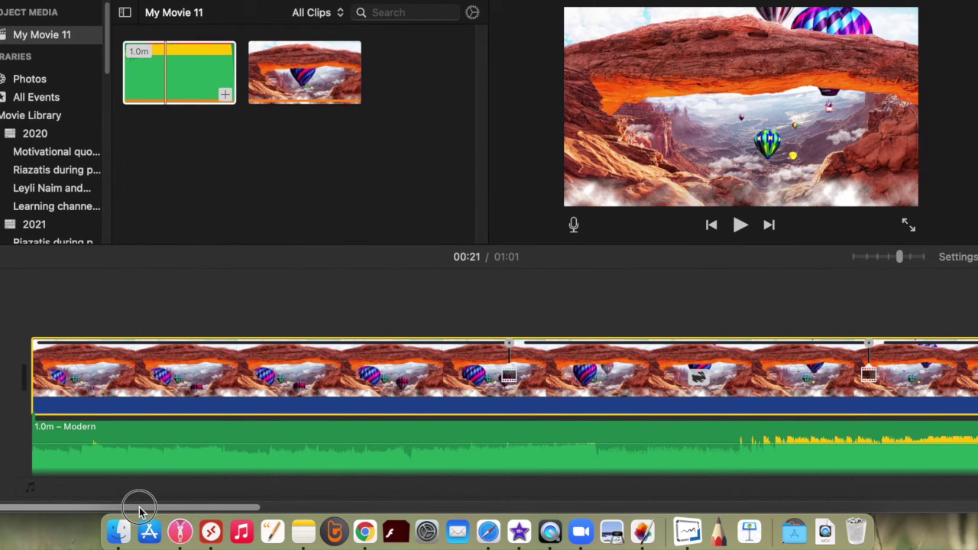
drag(140, 507, 236, 511)
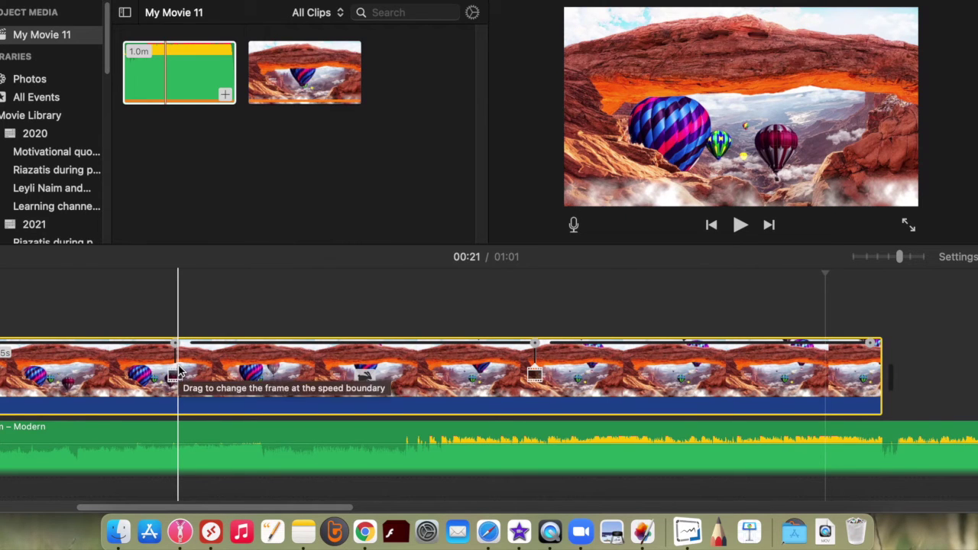
click(169, 440)
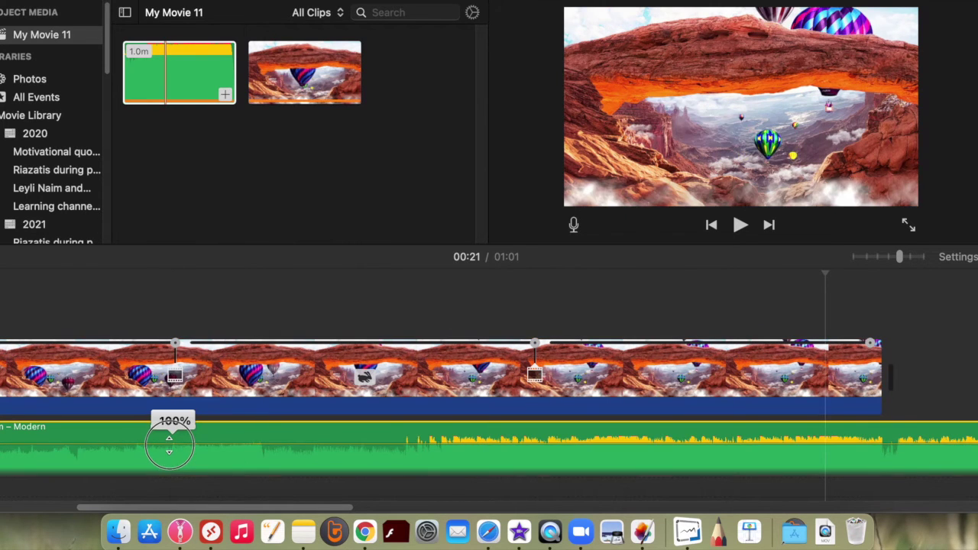
drag(169, 445, 171, 451)
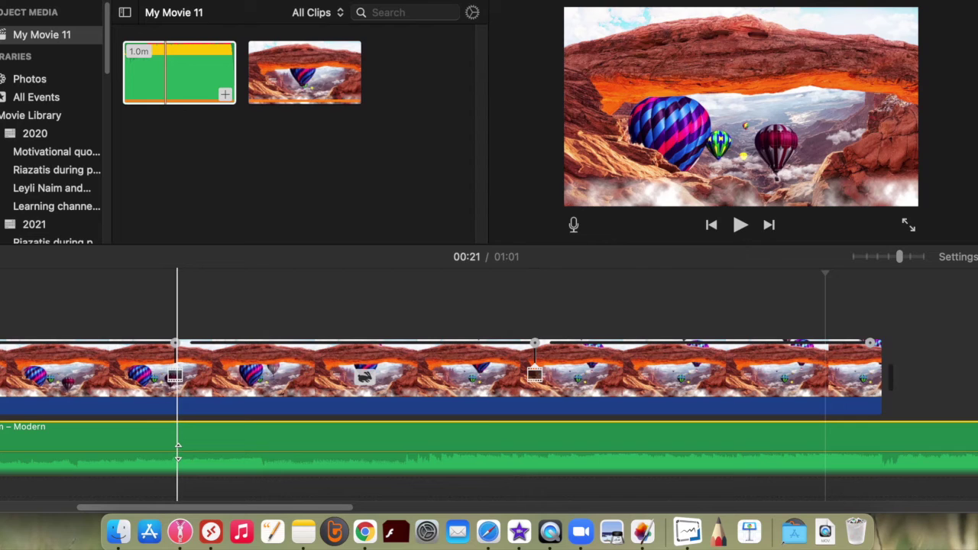
Step: Split the Modern music at both ends of the 600% range and raise the middle piece's volume to 71%
key(super+b)
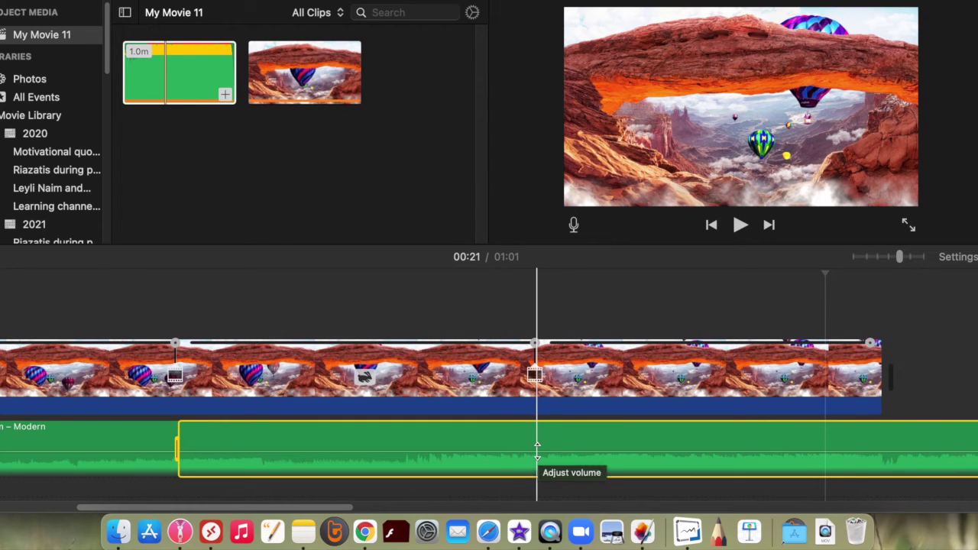
key(super+b)
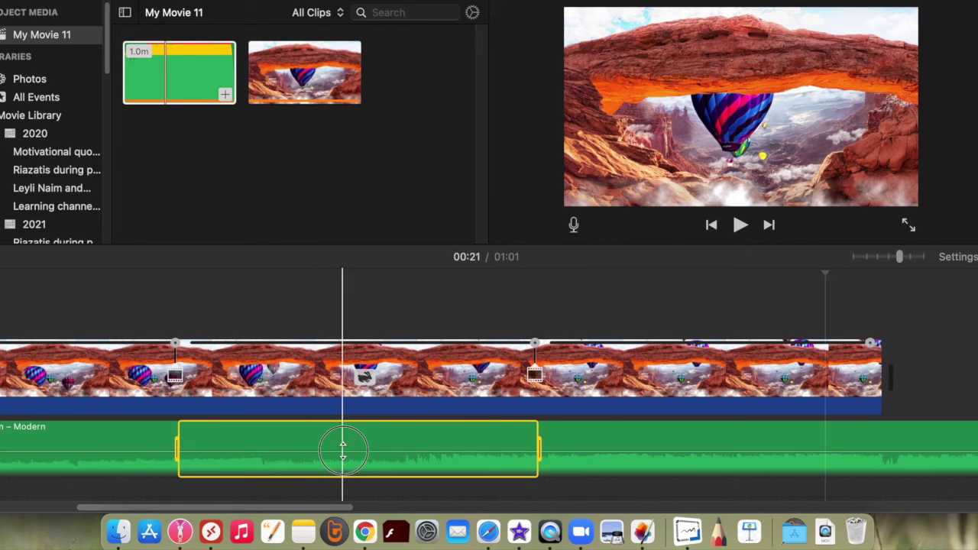
mouse_move(343, 451)
mouse_down()
mouse_move(341, 433)
mouse_move(340, 443)
mouse_up()
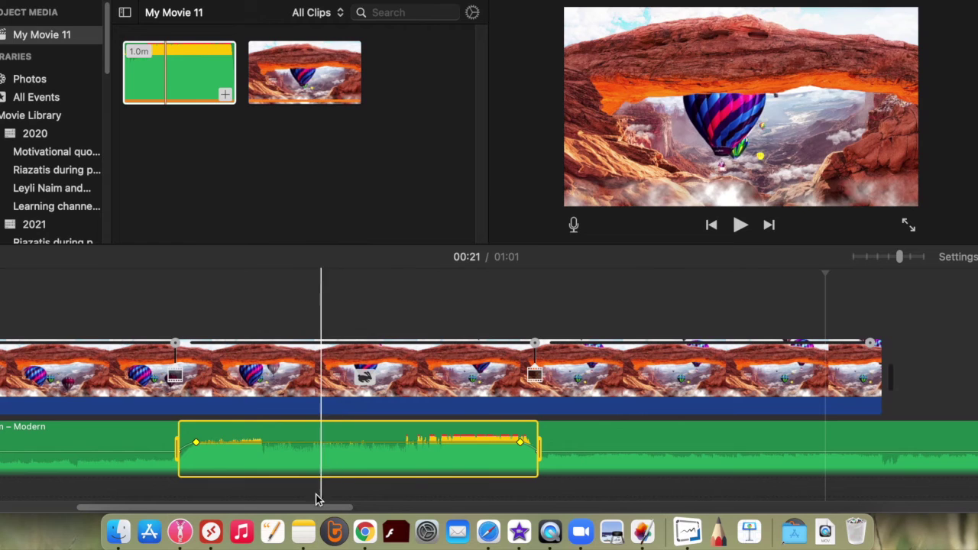
drag(305, 506, 186, 502)
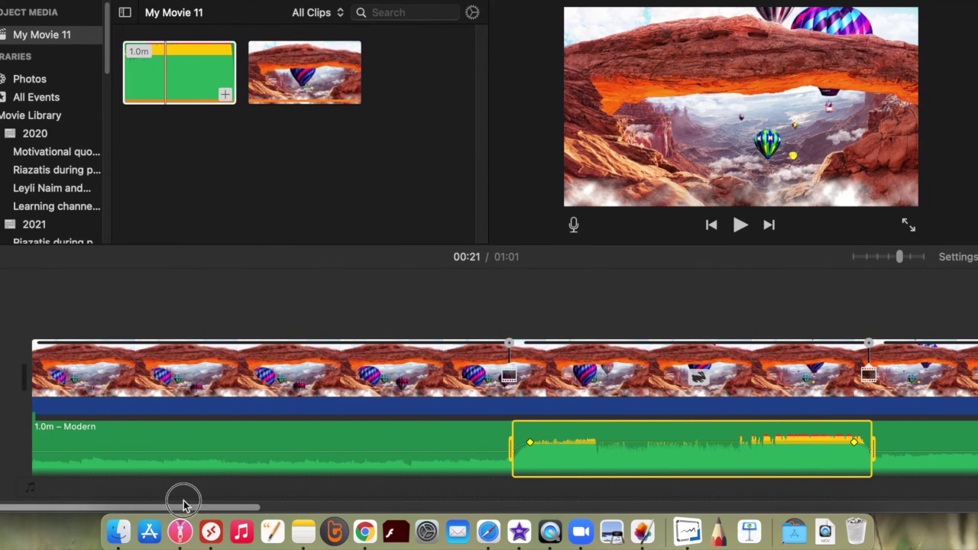
click(229, 0)
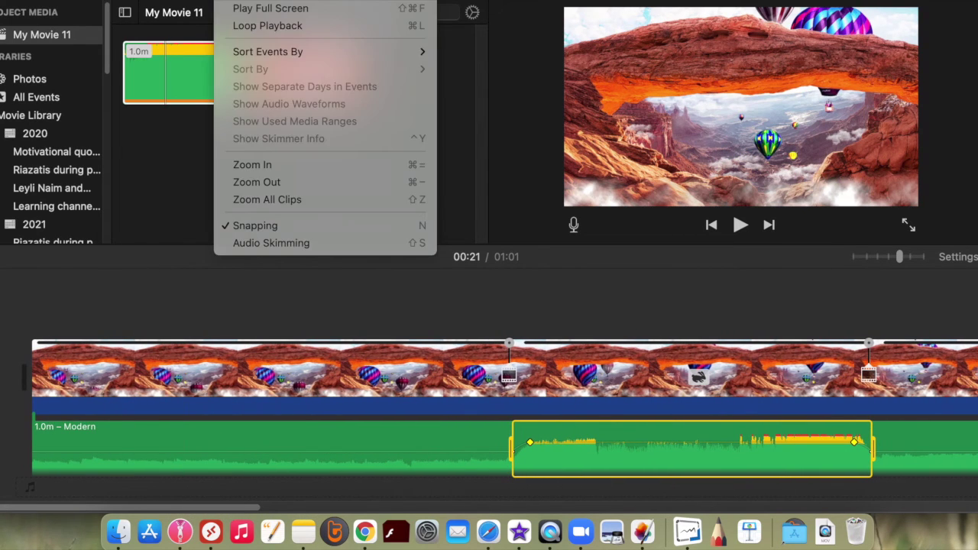
key(Escape)
key(backslash)
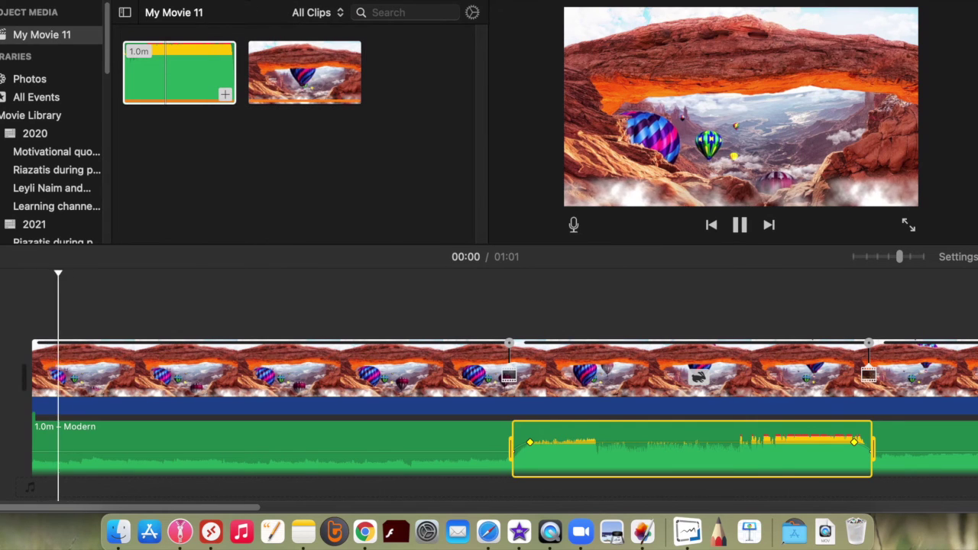